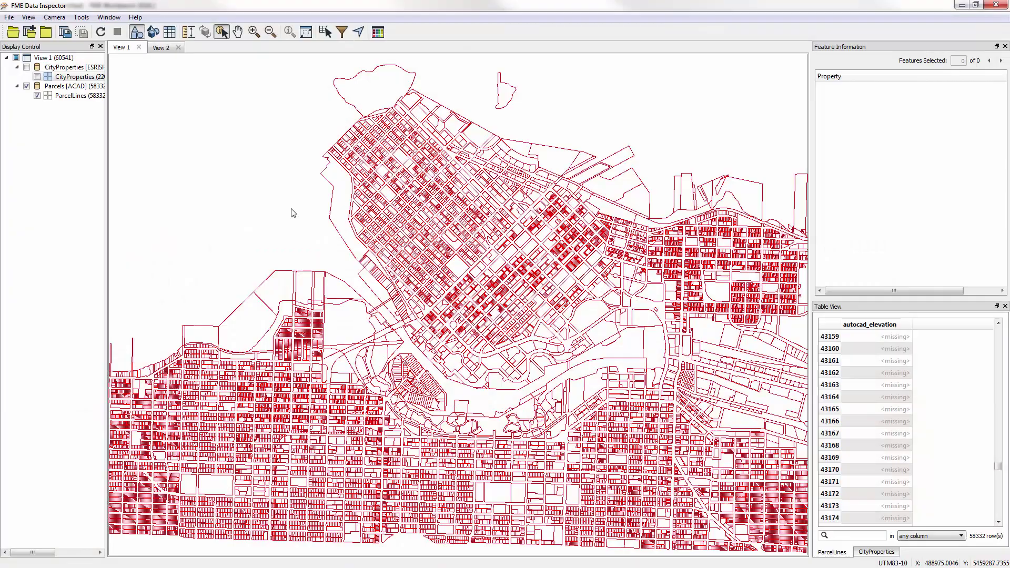
# Zoom into downtown, inspect two parcel lines, and display the CityProperties points over them
pyautogui.scroll(2, 501, 244)
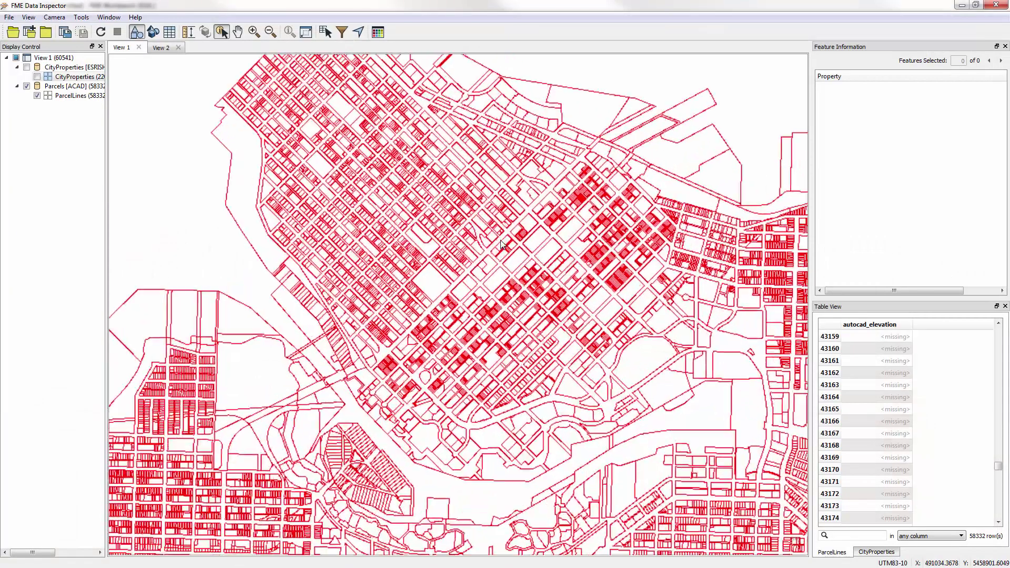
pyautogui.scroll(3, 501, 244)
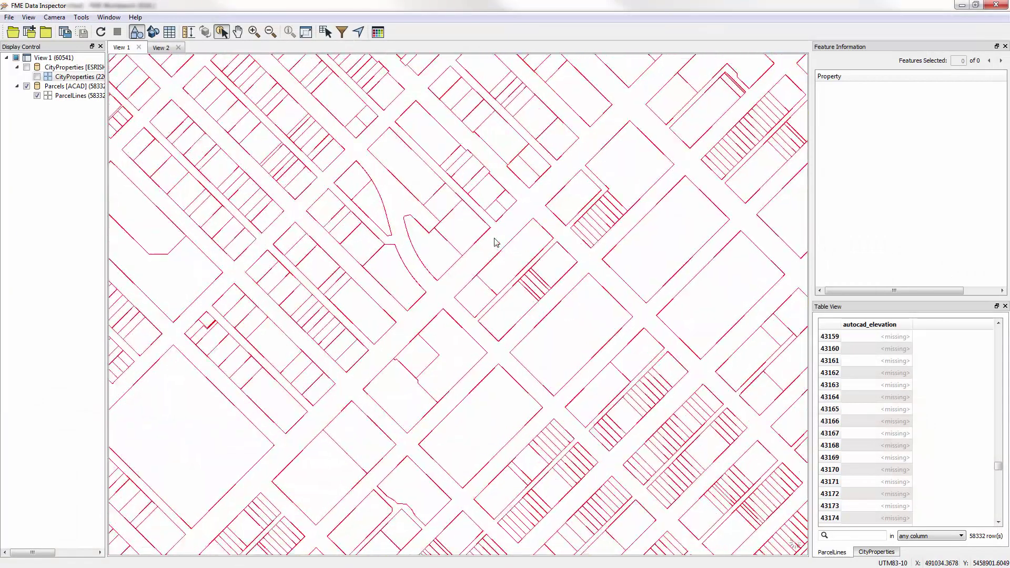
pyautogui.click(481, 235)
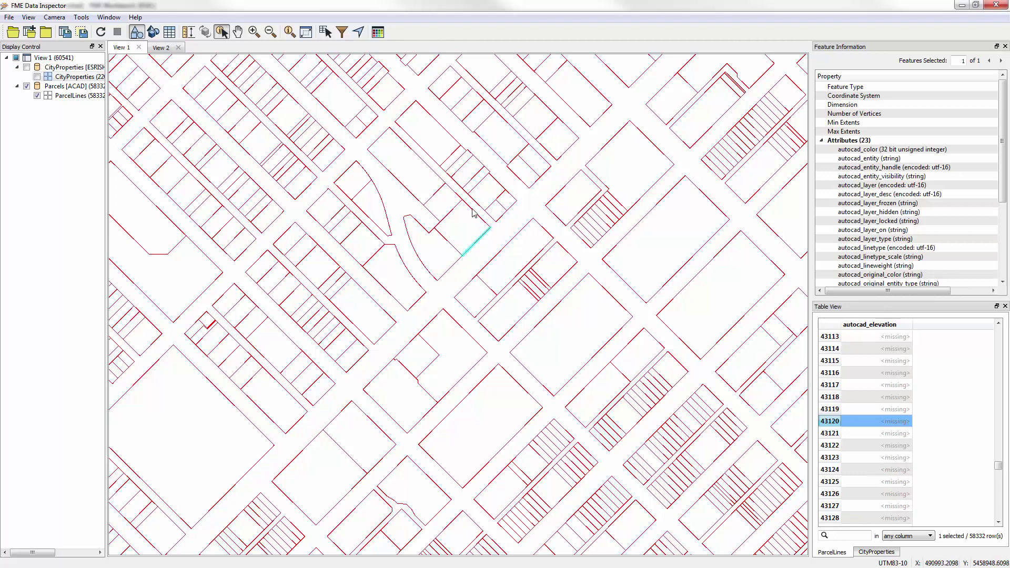
pyautogui.click(455, 214)
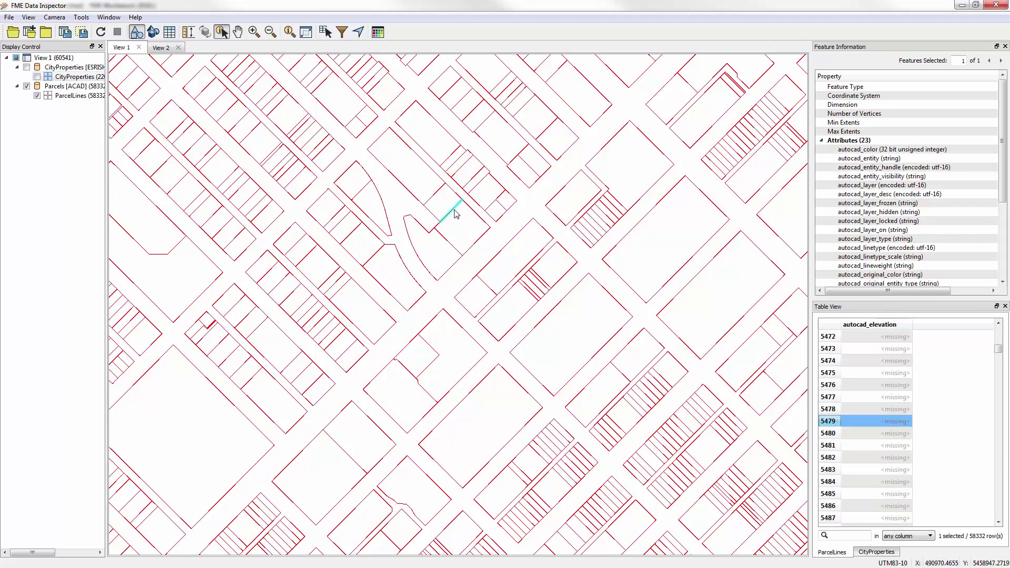
pyautogui.click(36, 77)
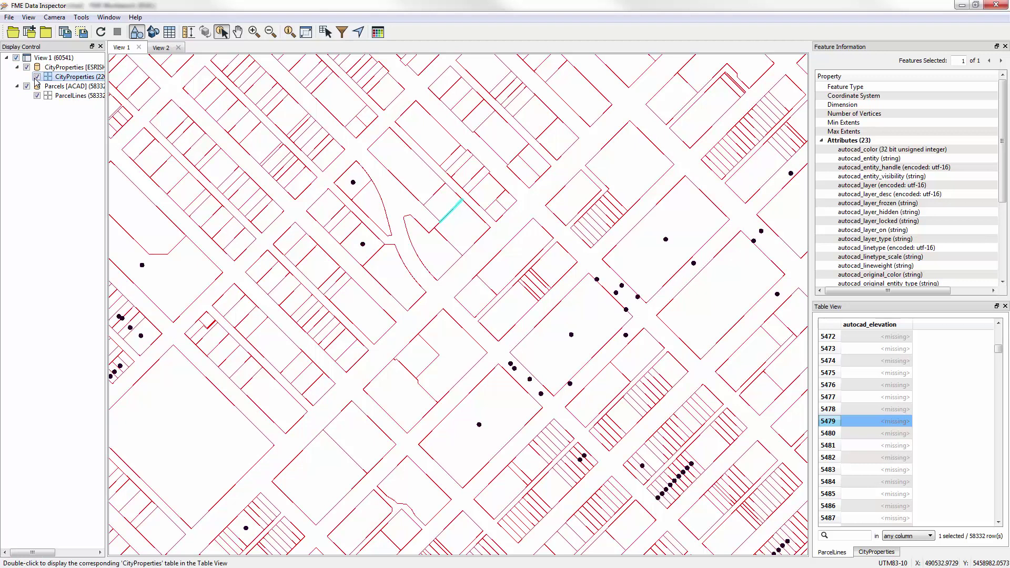
# Switch to View 2's PublicArt table and bring up its search bar
pyautogui.click(160, 48)
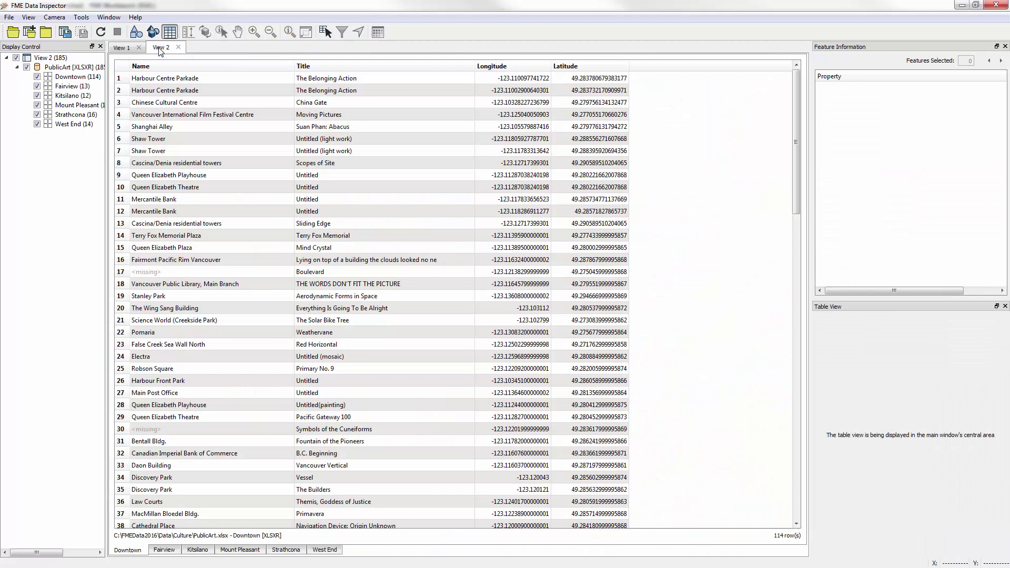
pyautogui.hotkey('ctrl', 'f')
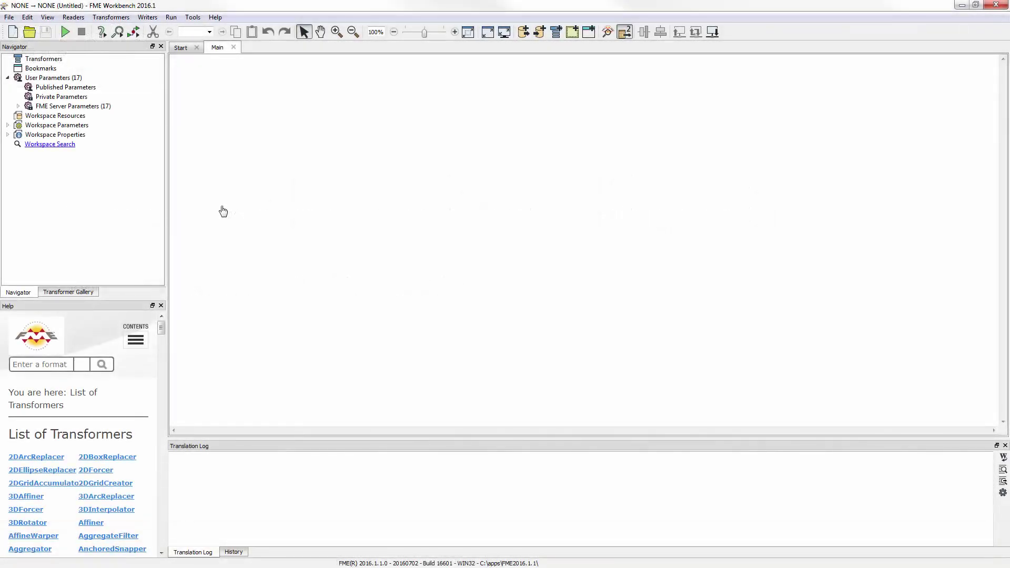
# Add an Esri Shapefile reader for Data\Parcels\CityProperties\CityProperties.shp
pyautogui.click(73, 17)
pyautogui.click(83, 31)
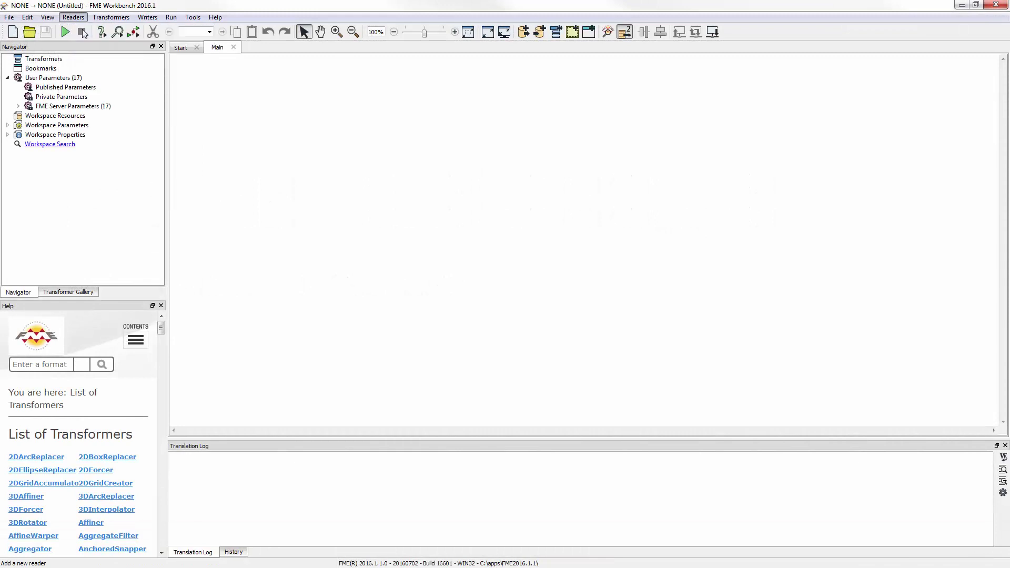
pyautogui.write('sha')
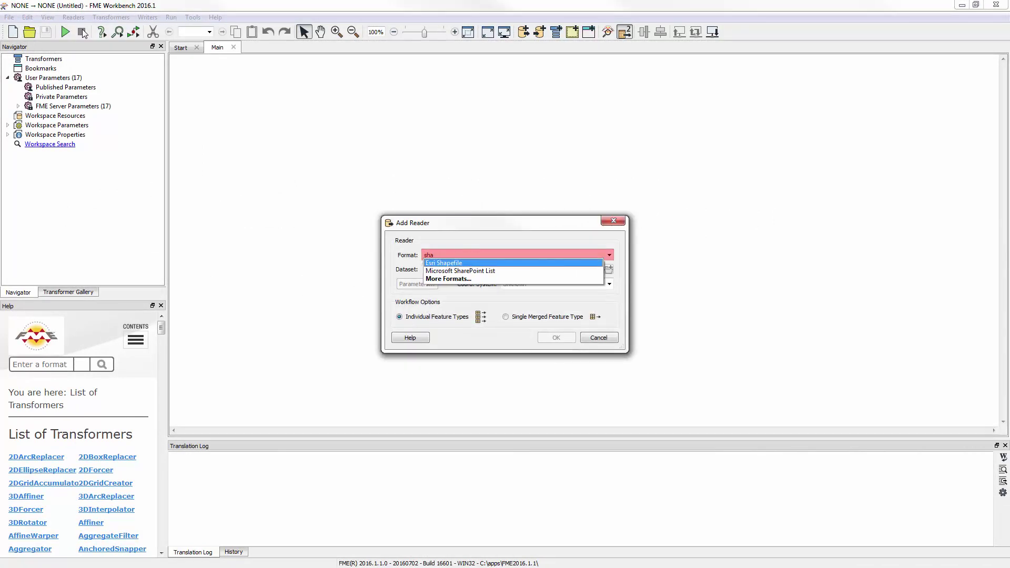
pyautogui.press('Return')
pyautogui.click(595, 268)
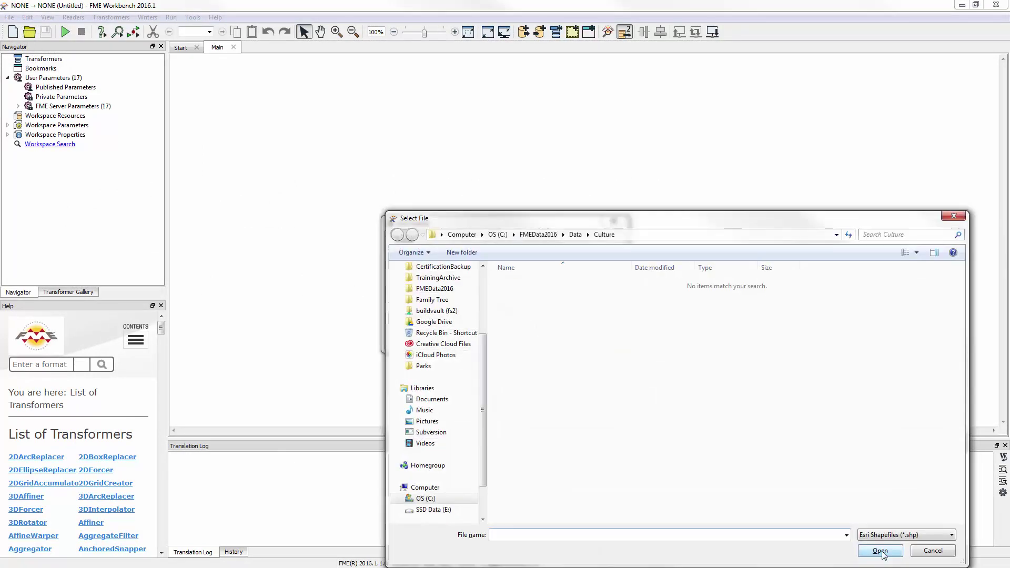
pyautogui.click(575, 234)
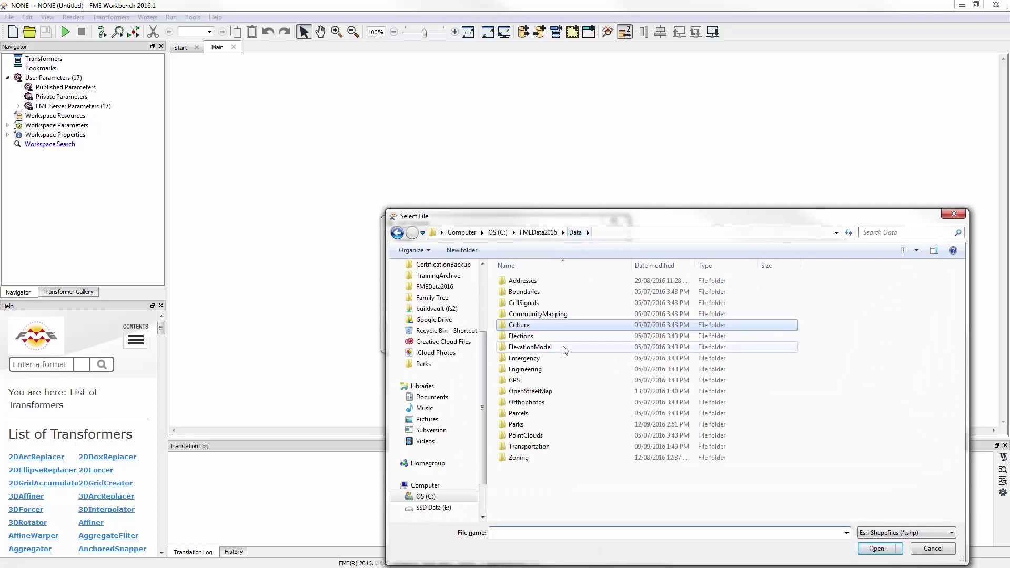
pyautogui.doubleClick(526, 415)
pyautogui.doubleClick(521, 281)
pyautogui.doubleClick(521, 282)
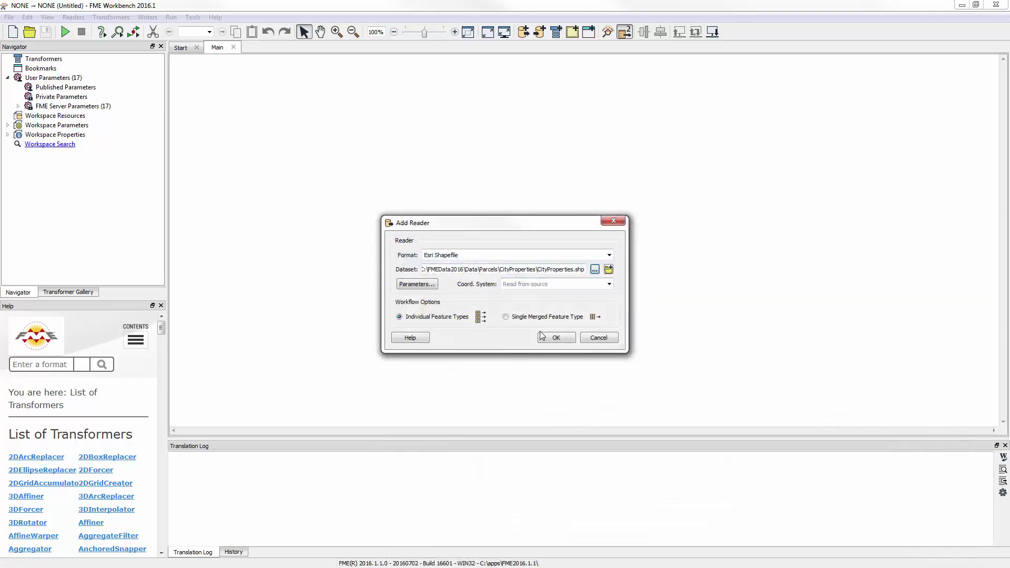
pyautogui.click(556, 337)
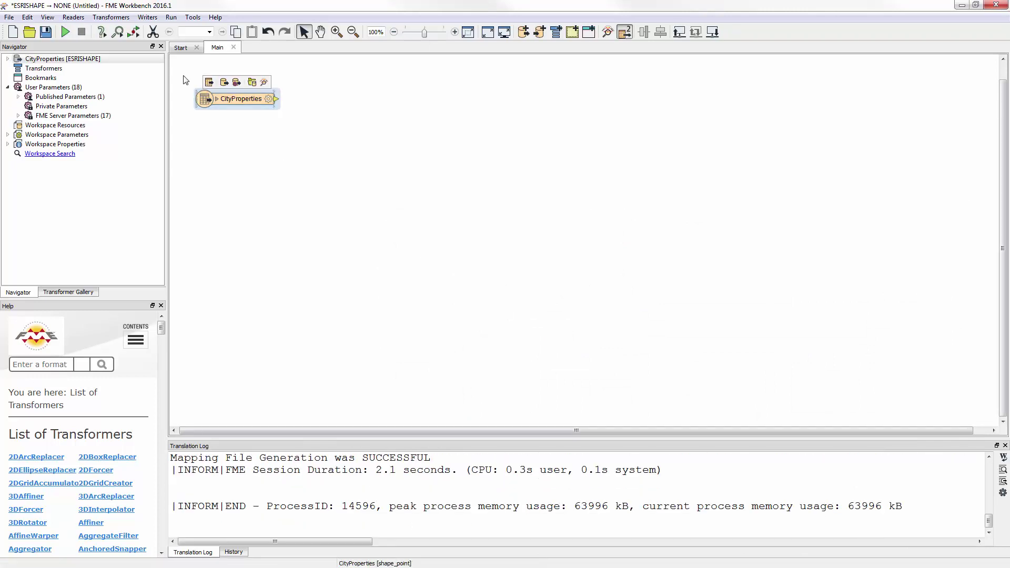
# Add an Autodesk AutoCAD DWG/DXF reader for Data\Parcels\Parcels.dwg
pyautogui.click(73, 17)
pyautogui.click(121, 29)
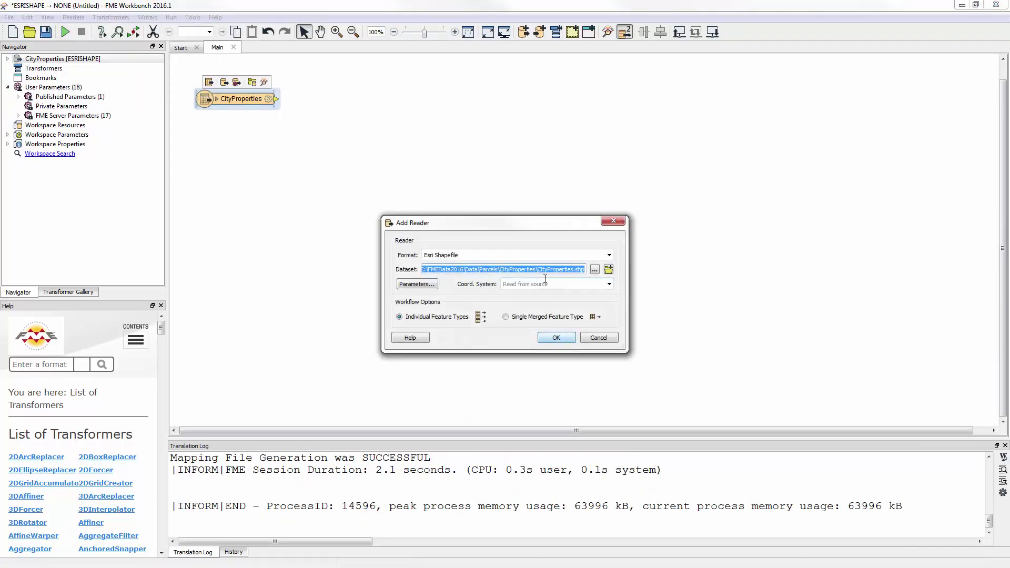
pyautogui.click(542, 256)
pyautogui.write('dwg')
pyautogui.press('Return')
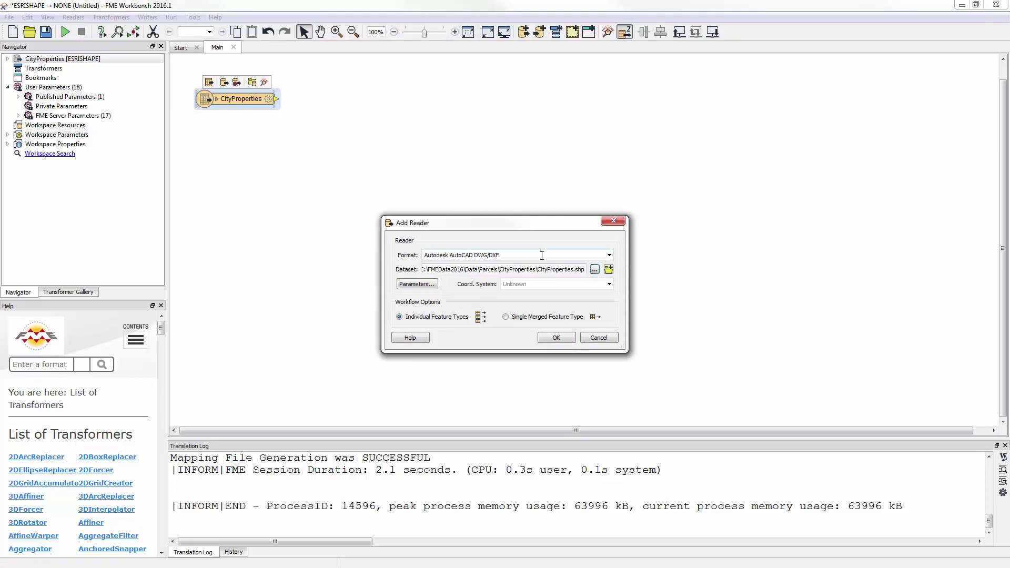
pyautogui.click(608, 268)
pyautogui.click(602, 232)
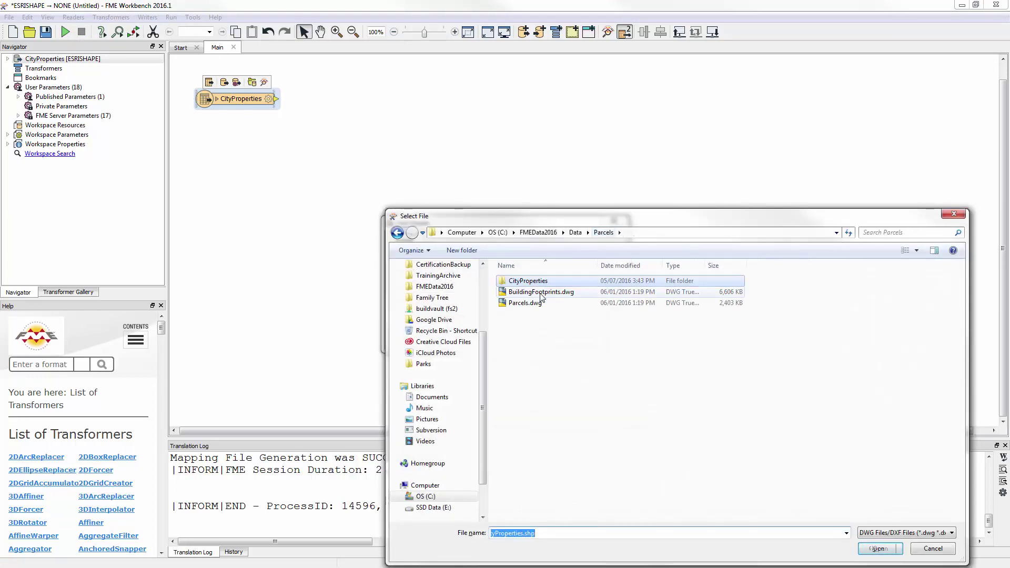
pyautogui.doubleClick(518, 301)
pyautogui.click(555, 339)
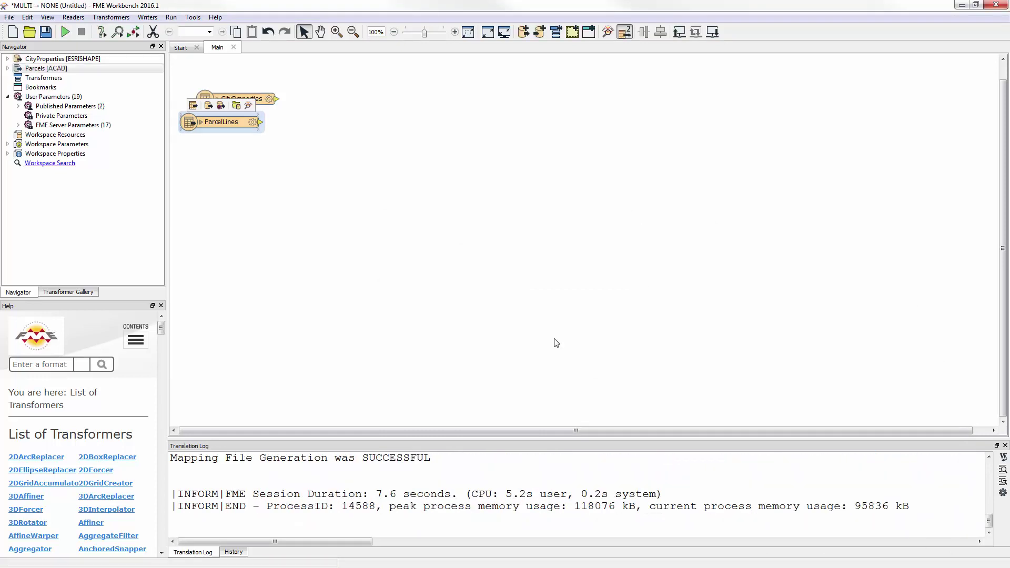
# Place an AreaBuilder via 'areab' and connect it to the ParcelLines output
pyautogui.click(388, 123)
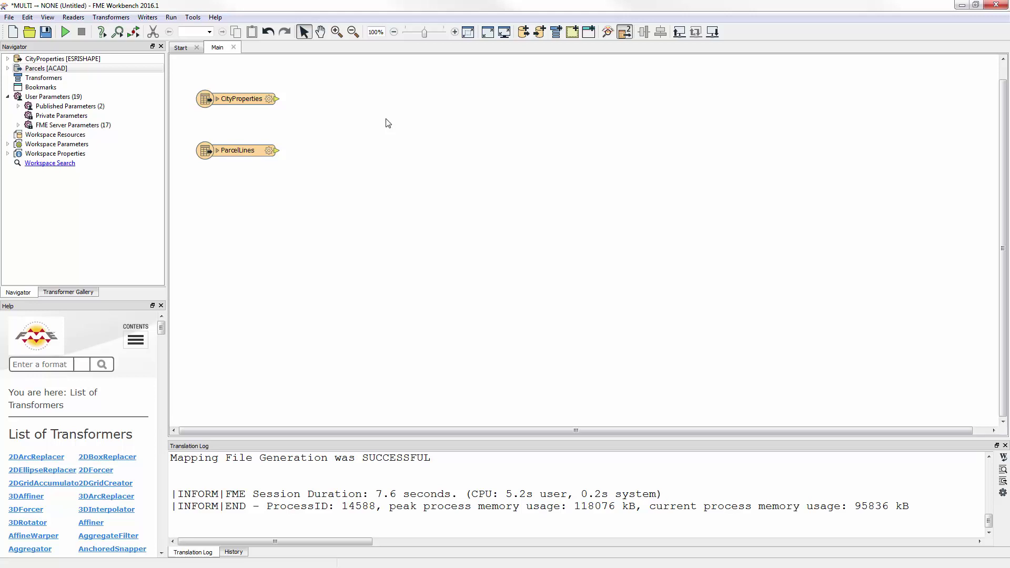
pyautogui.write('areab')
pyautogui.press('Return')
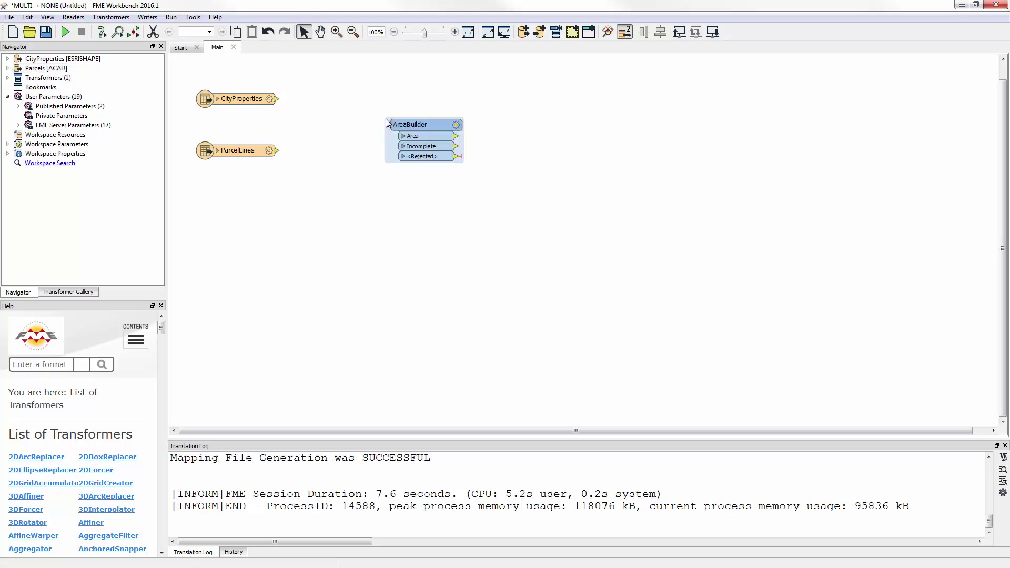
pyautogui.moveTo(418, 125); pyautogui.dragTo(311, 162)
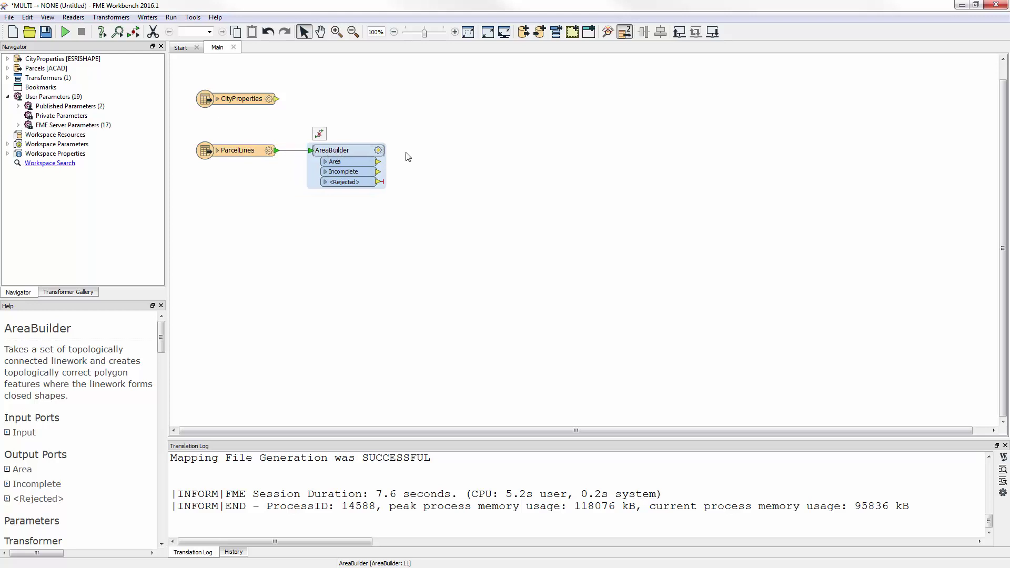
pyautogui.click(440, 154)
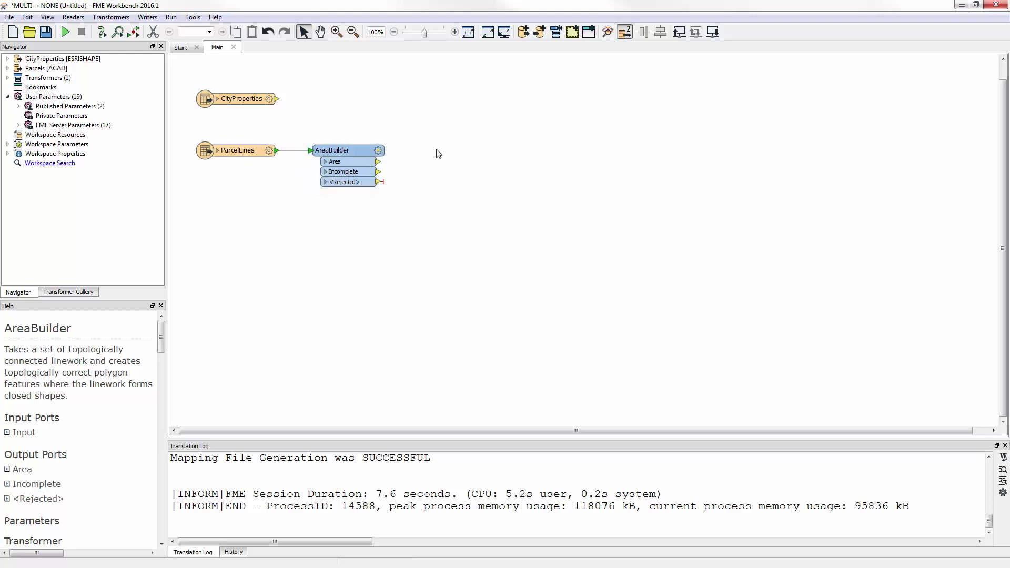
# Place a PointOnAreaOverlayer via 'poao' to the right of the readers
pyautogui.write('poao')
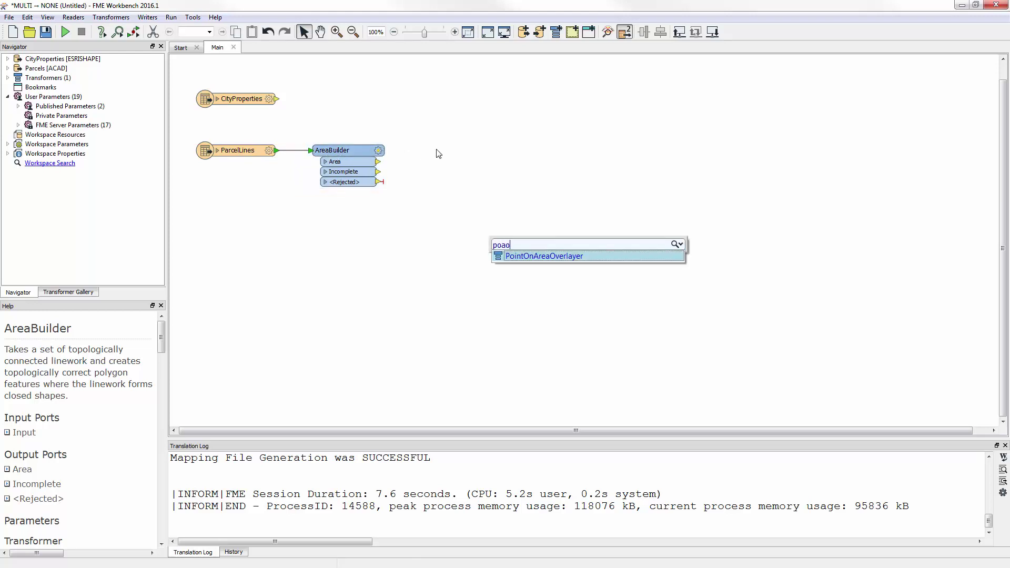
pyautogui.press('Return')
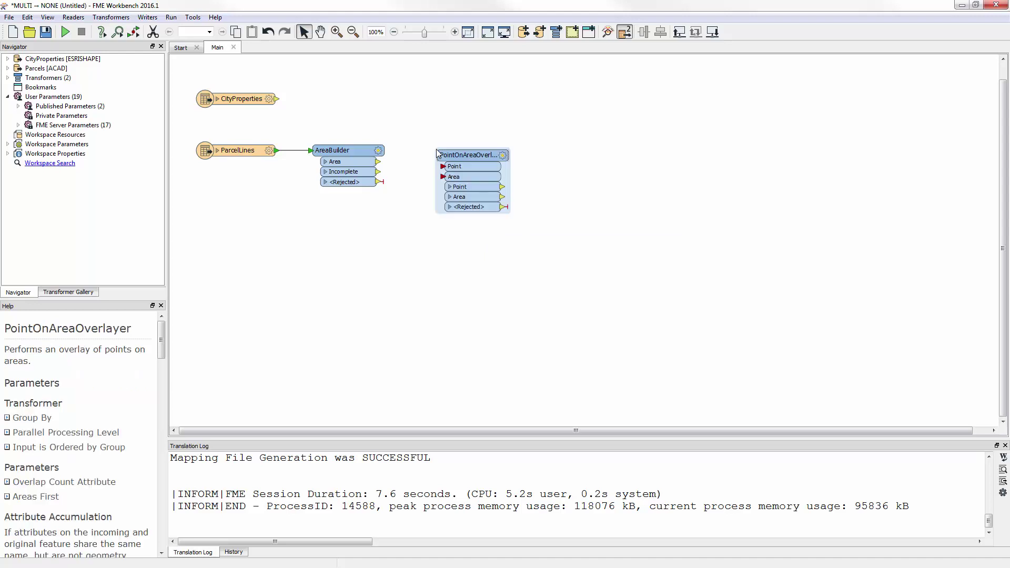
pyautogui.moveTo(471, 158); pyautogui.dragTo(454, 89)
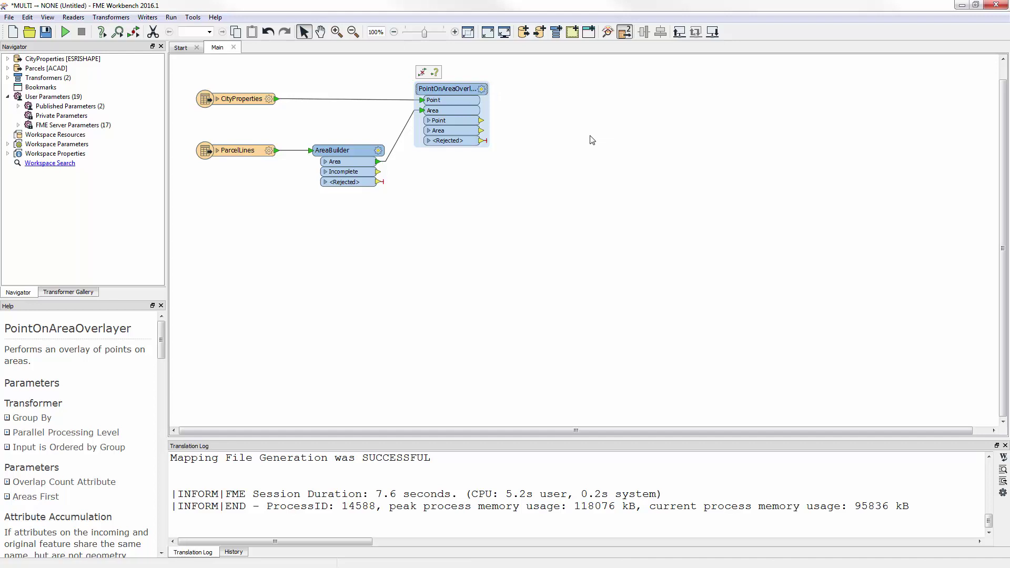
# Add a Tester transformer connected to the PointOnAreaOverlayer's output
pyautogui.click(481, 130)
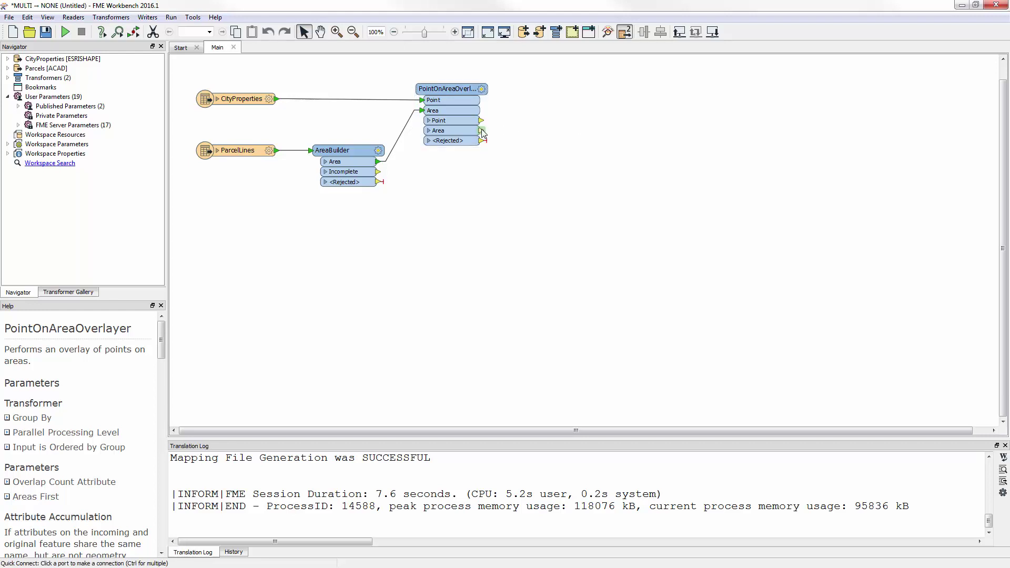
pyautogui.write('test')
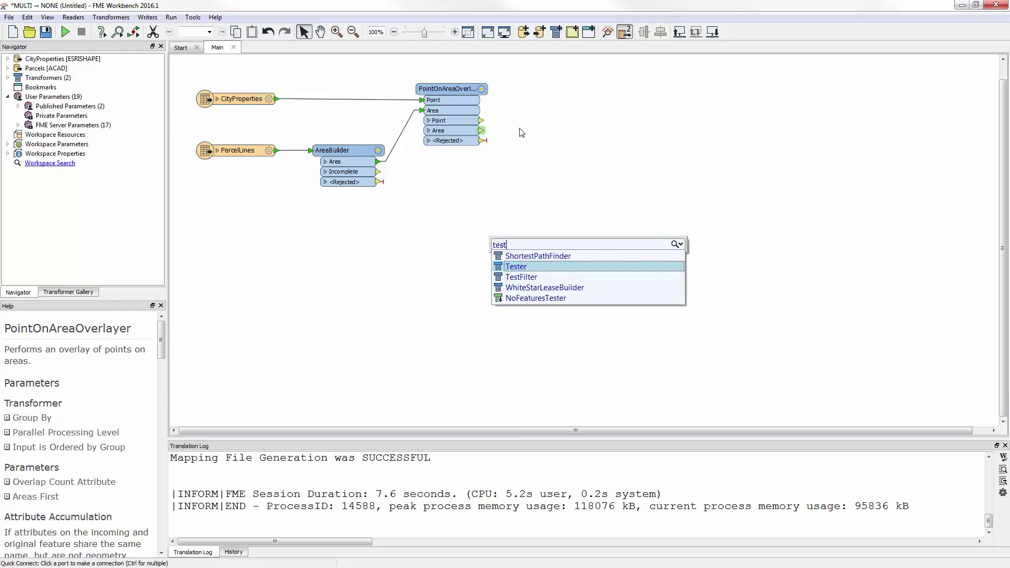
pyautogui.press('Return')
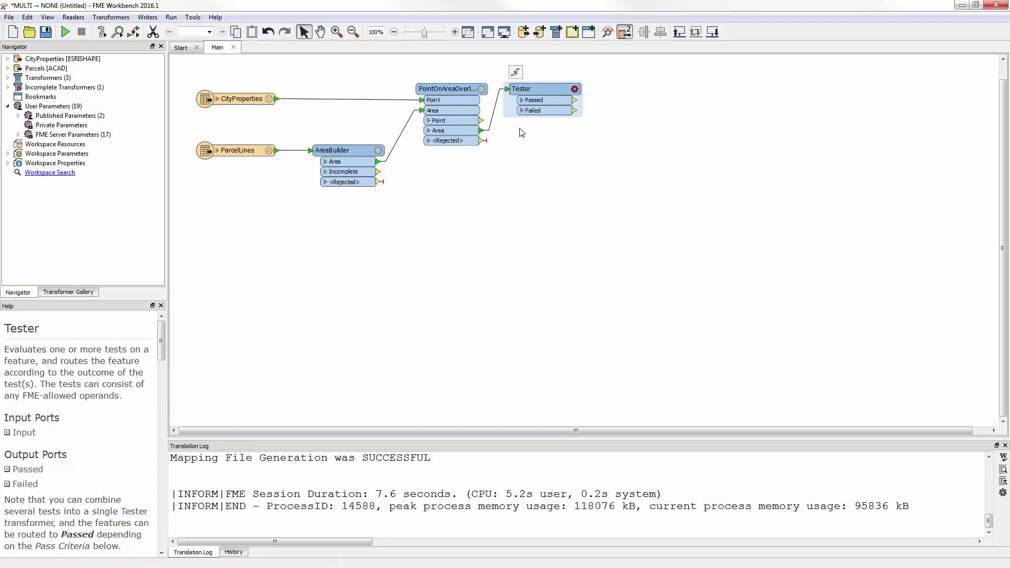
# Configure the Tester with the test _overlaps >= 1 and accept it
pyautogui.click(575, 89)
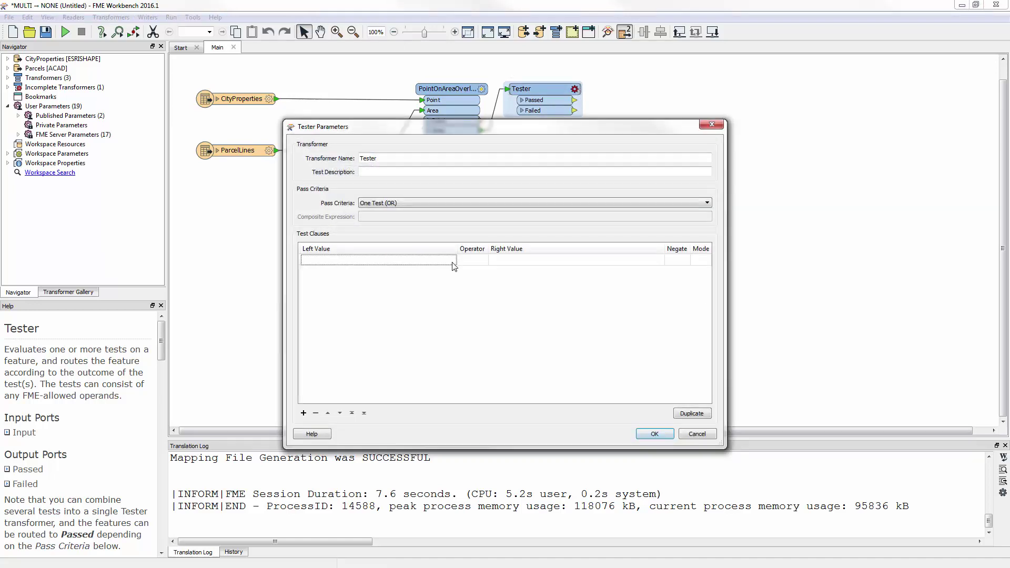
pyautogui.click(400, 260)
pyautogui.click(451, 260)
pyautogui.moveTo(508, 278)
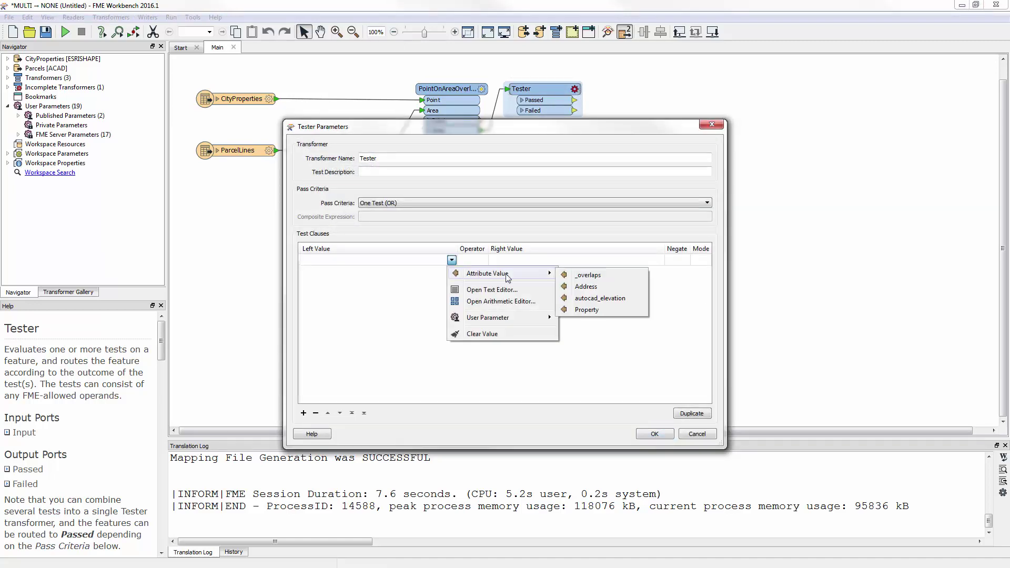
pyautogui.click(587, 275)
pyautogui.click(482, 261)
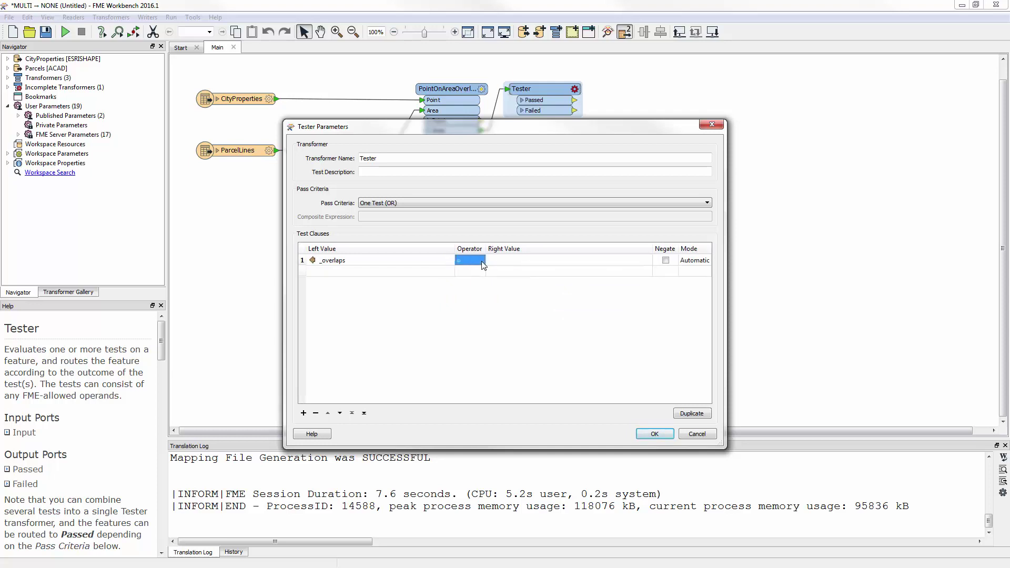
pyautogui.click(481, 261)
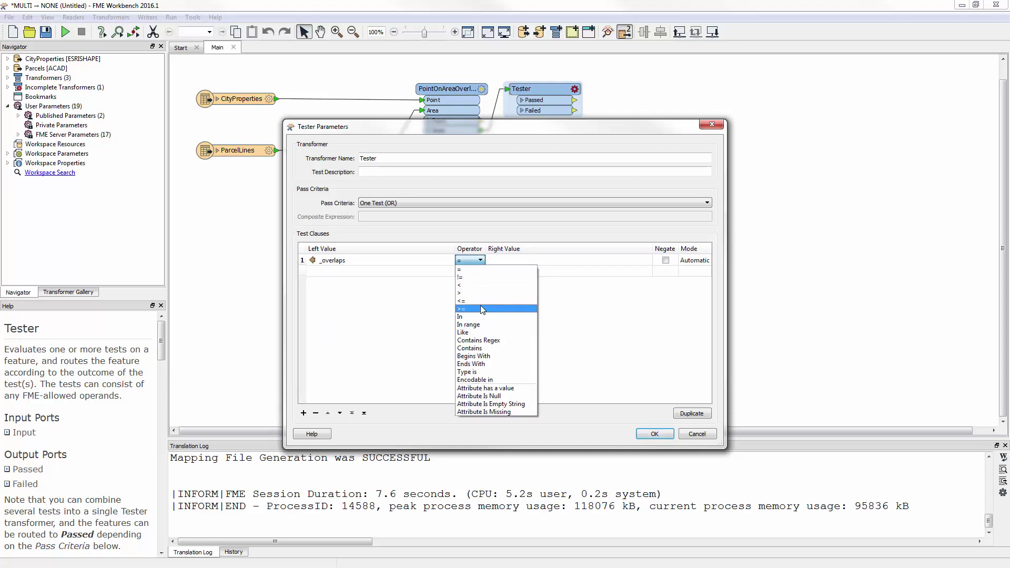
pyautogui.click(481, 305)
pyautogui.click(514, 263)
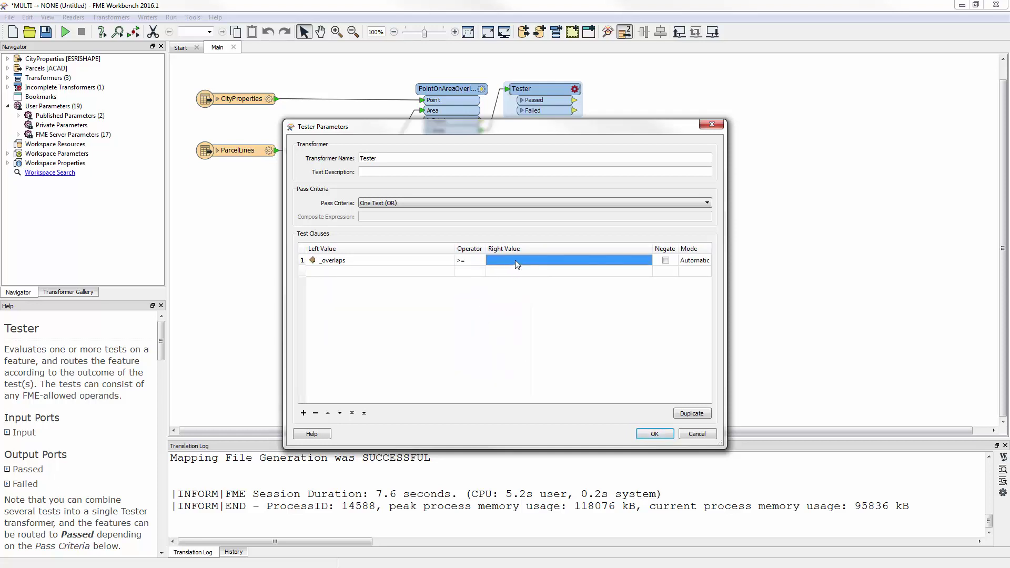
pyautogui.write('1')
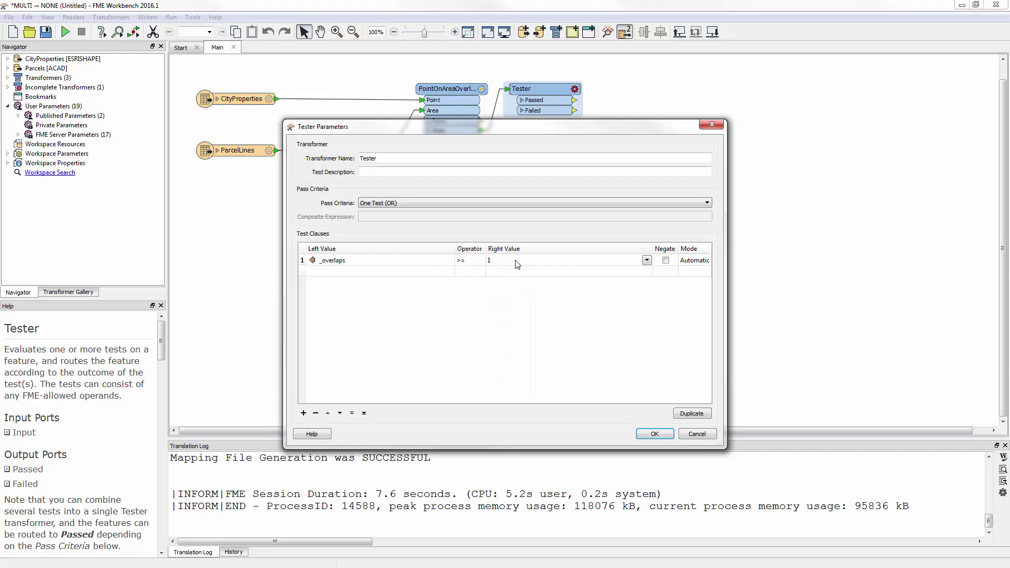
pyautogui.click(652, 433)
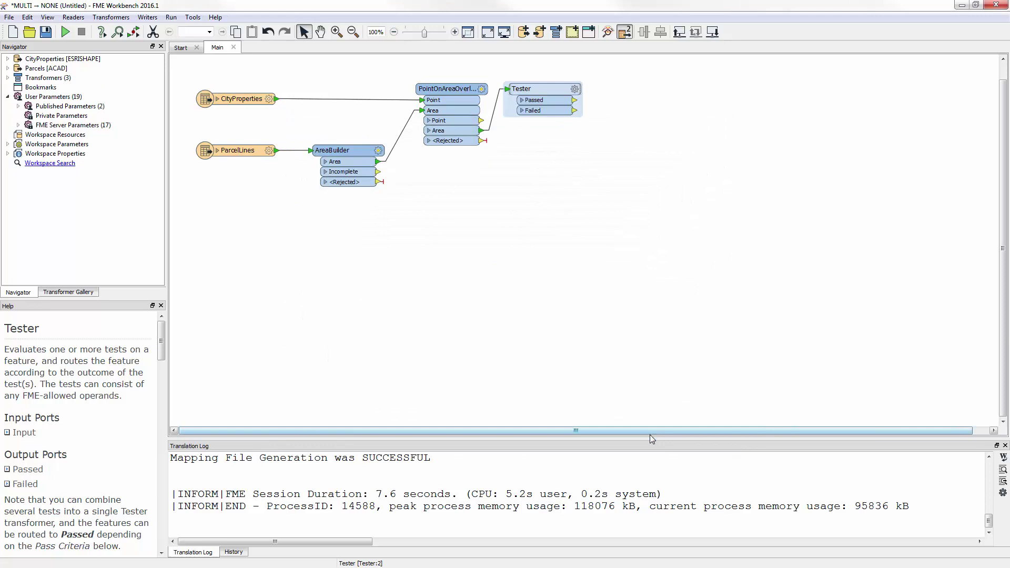
# Start a Microsoft Excel reader with Culture\PublicArt.xlsx as the dataset
pyautogui.click(73, 17)
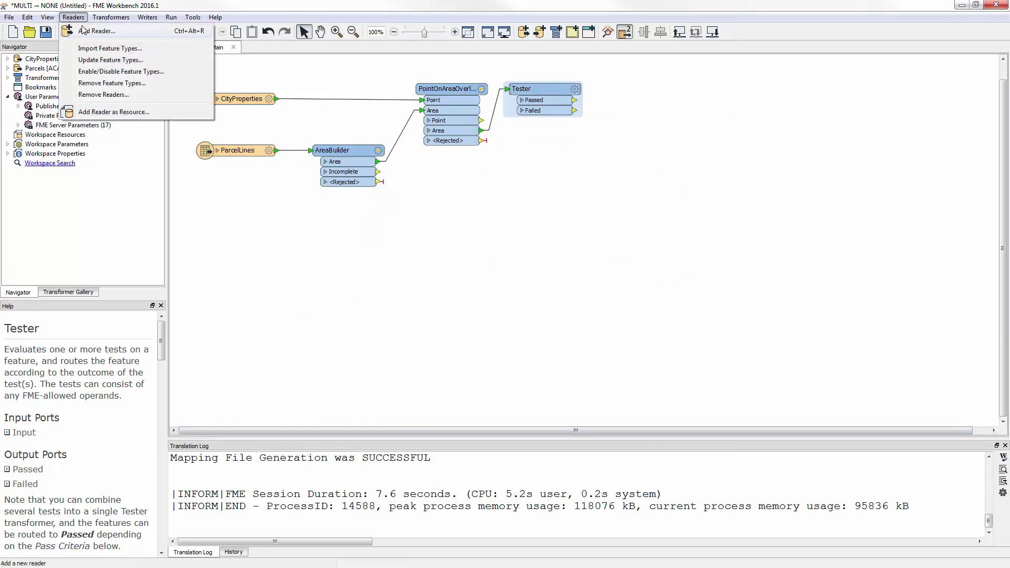
pyautogui.click(84, 30)
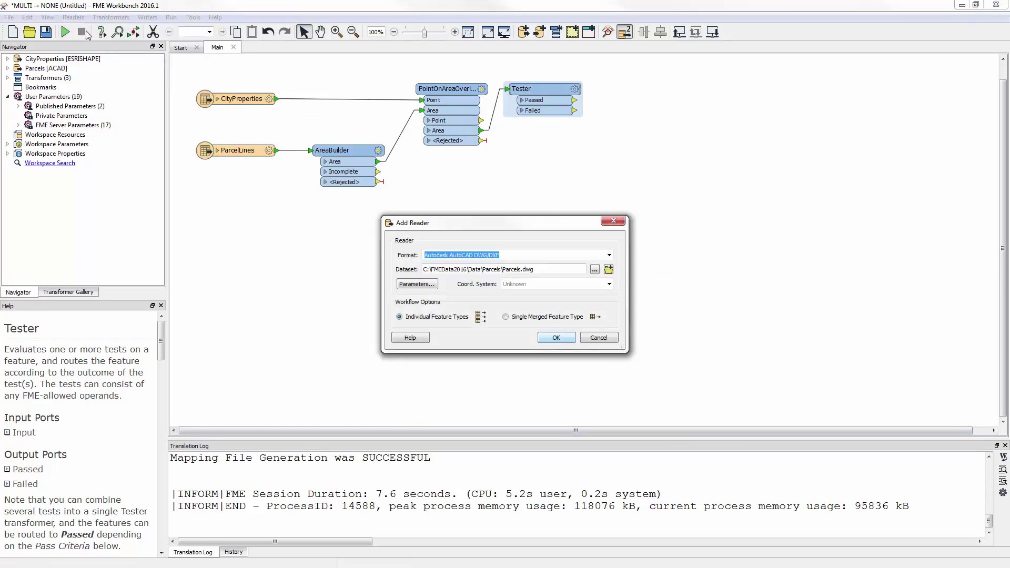
pyautogui.write('Microsoft Excel')
pyautogui.press('Tab')
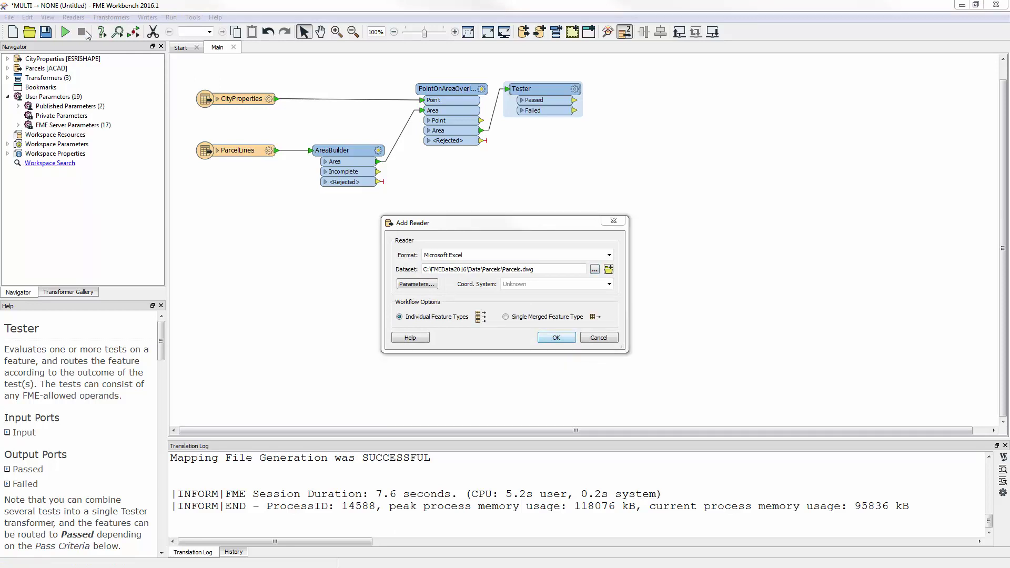
pyautogui.click(576, 232)
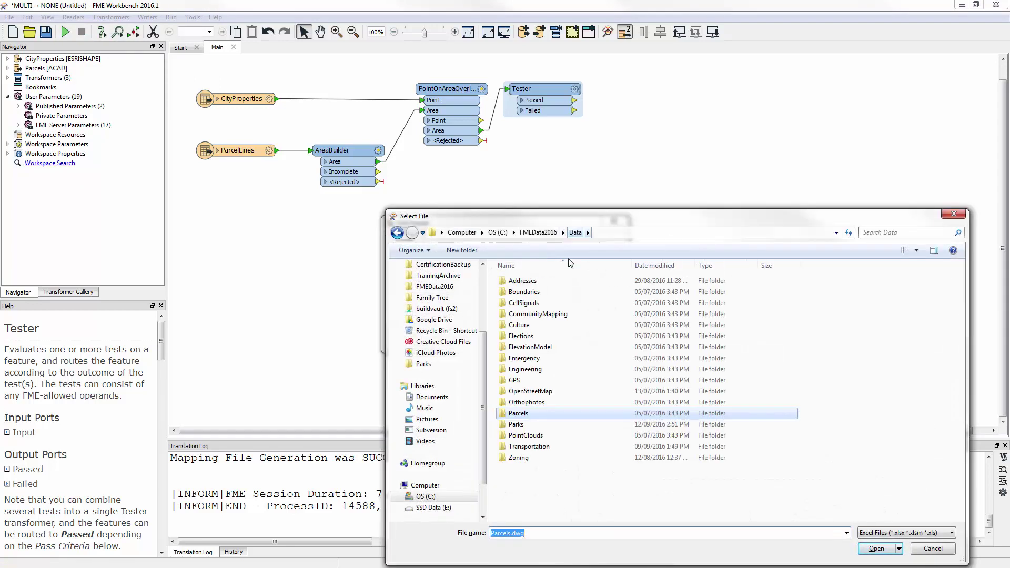
pyautogui.doubleClick(526, 326)
pyautogui.doubleClick(525, 282)
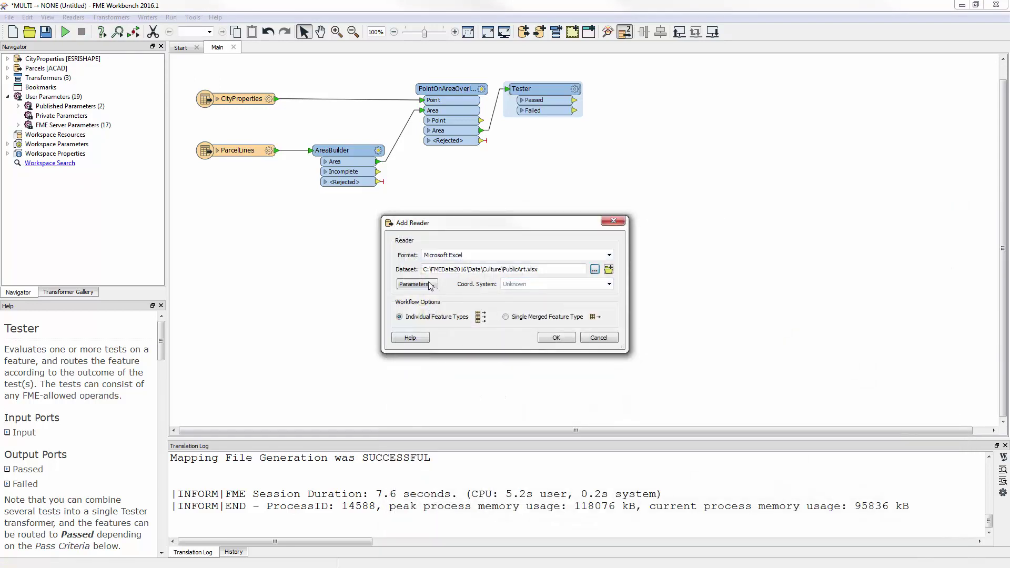
# Check the Longitude and Latitude types, then add it as a Single Merged Feature Type
pyautogui.click(429, 285)
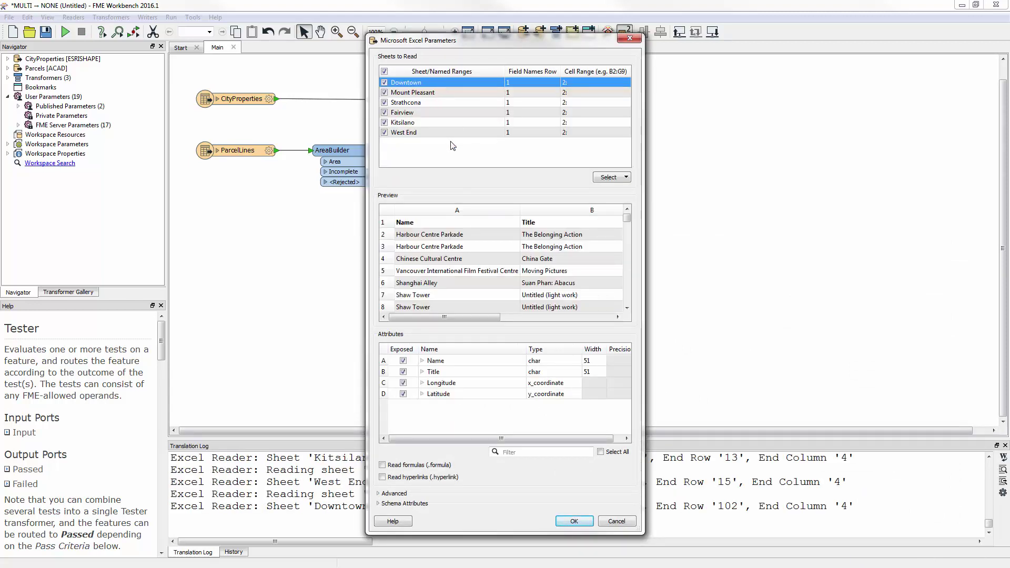
pyautogui.click(563, 386)
pyautogui.click(564, 396)
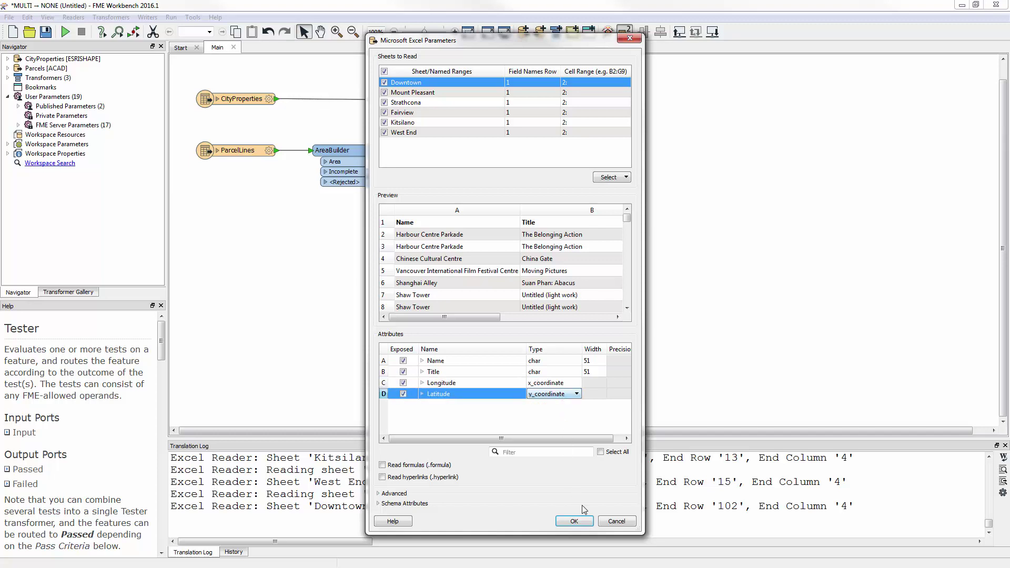
pyautogui.click(577, 522)
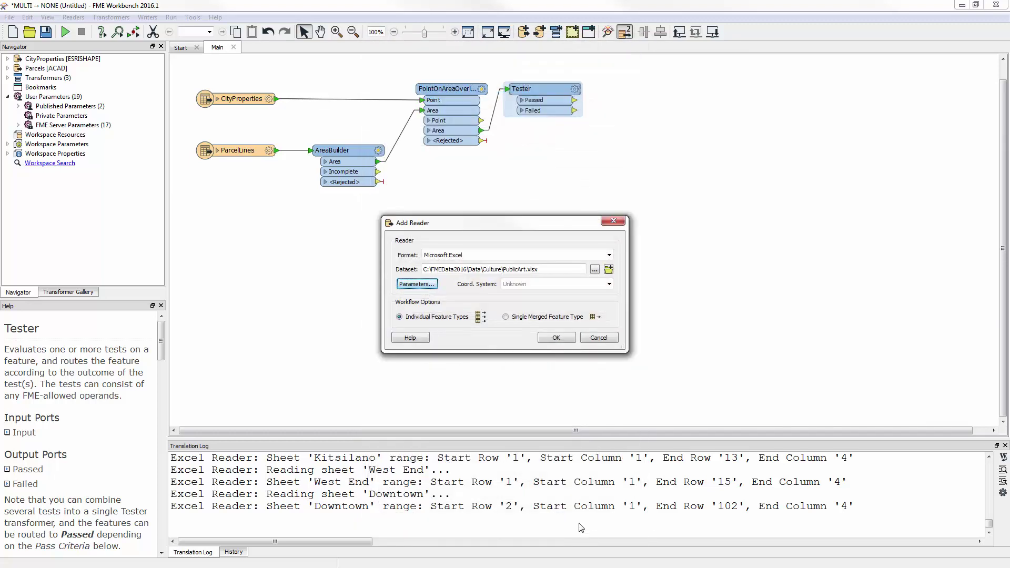
pyautogui.click(508, 318)
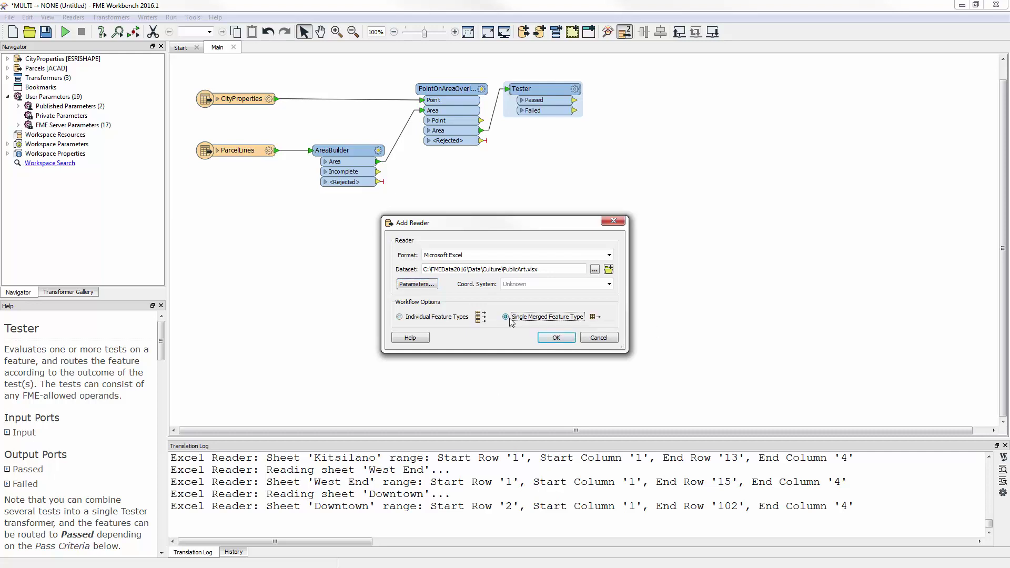
pyautogui.click(556, 339)
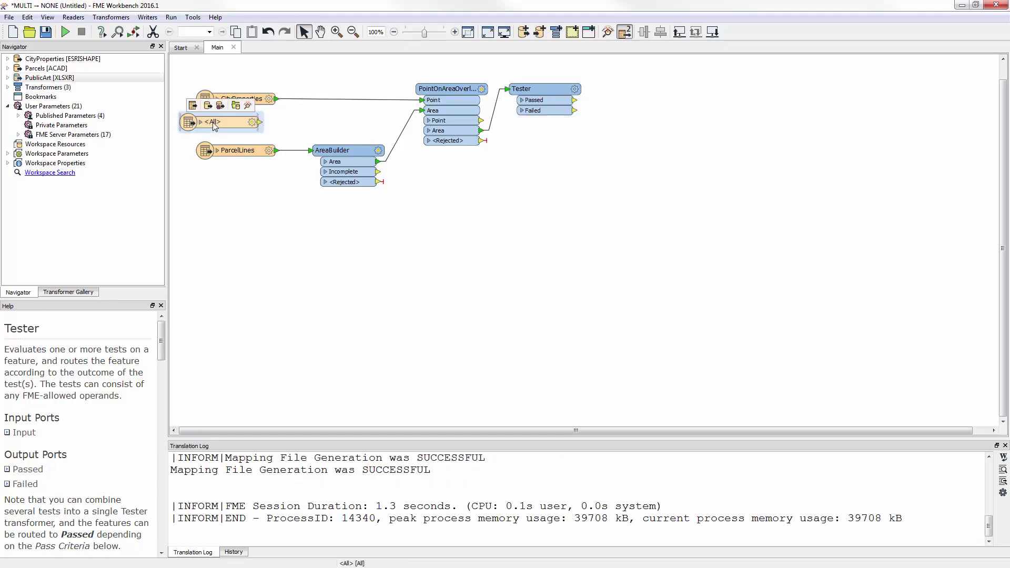
# Move the <All> feature type below ParcelLines and attach a Reprojector to it
pyautogui.moveTo(213, 122); pyautogui.dragTo(229, 236)
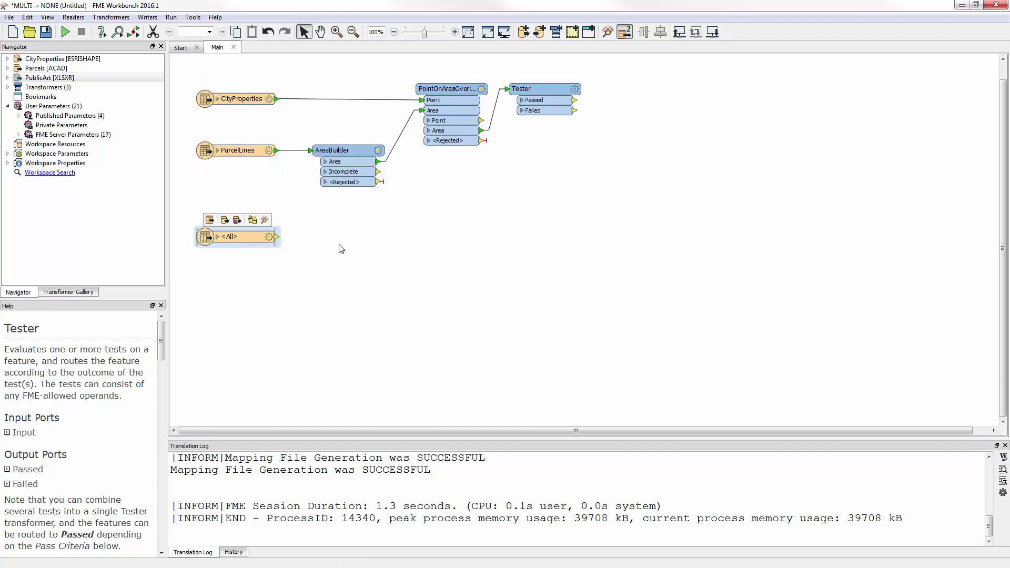
pyautogui.write('reproj')
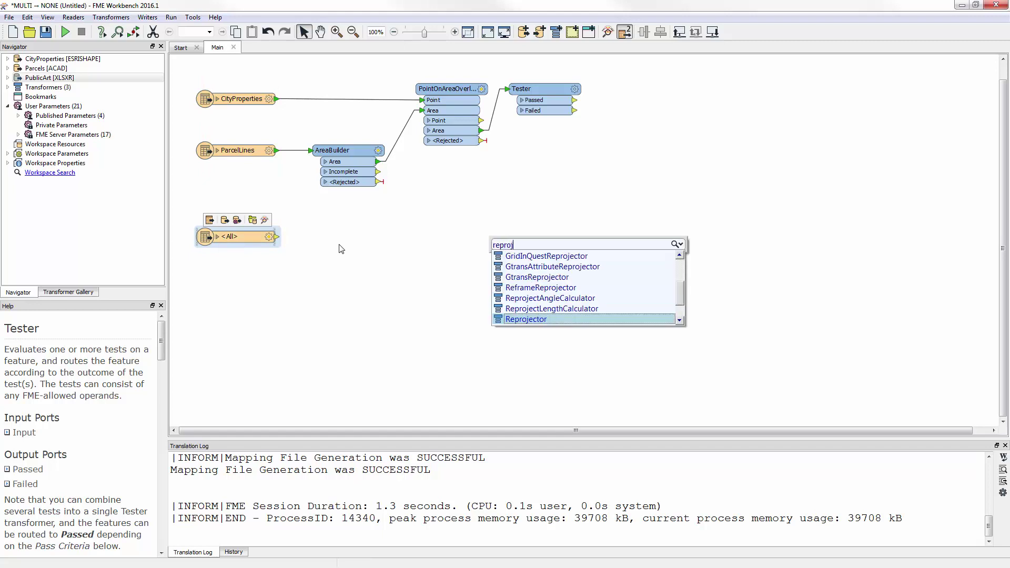
pyautogui.press('Return')
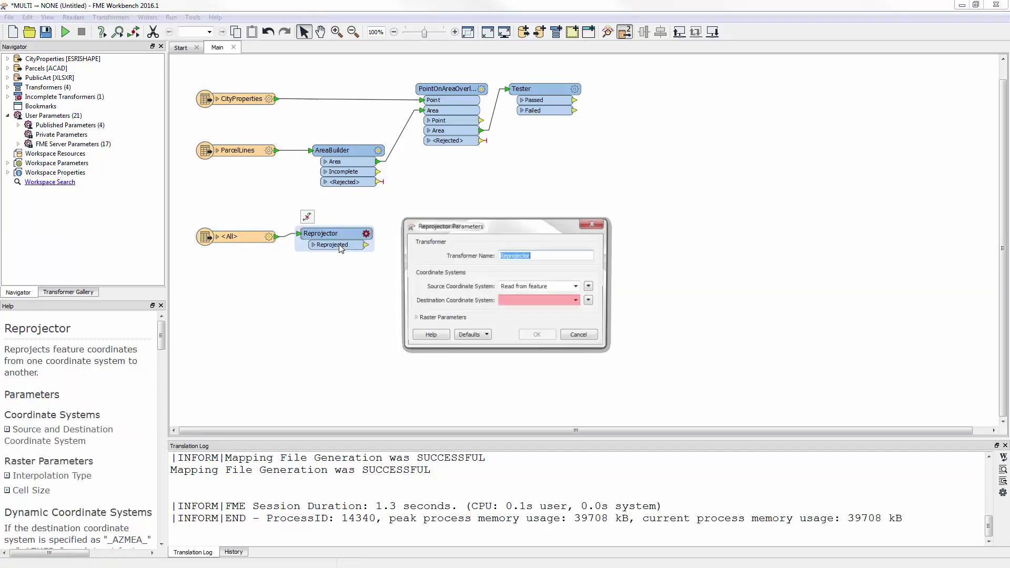
# Set the Reprojector to convert from LL83 to UTM83-10
pyautogui.click(577, 286)
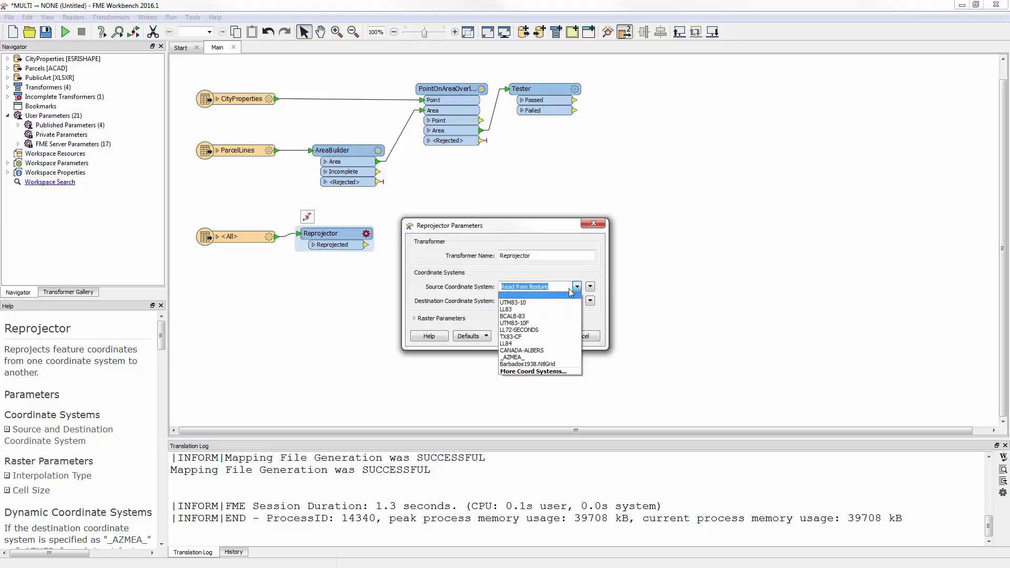
pyautogui.click(520, 309)
pyautogui.click(577, 301)
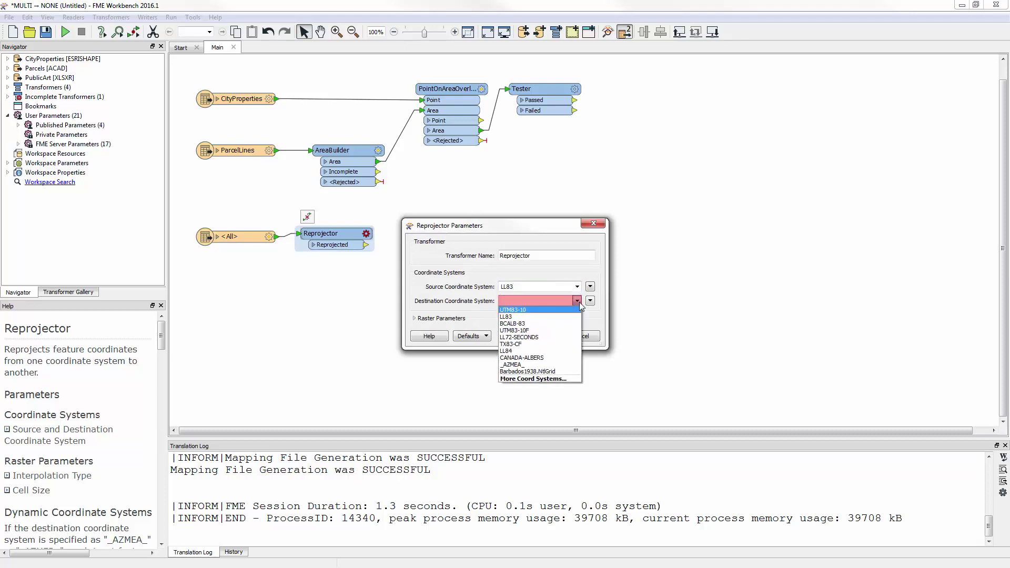
pyautogui.click(534, 311)
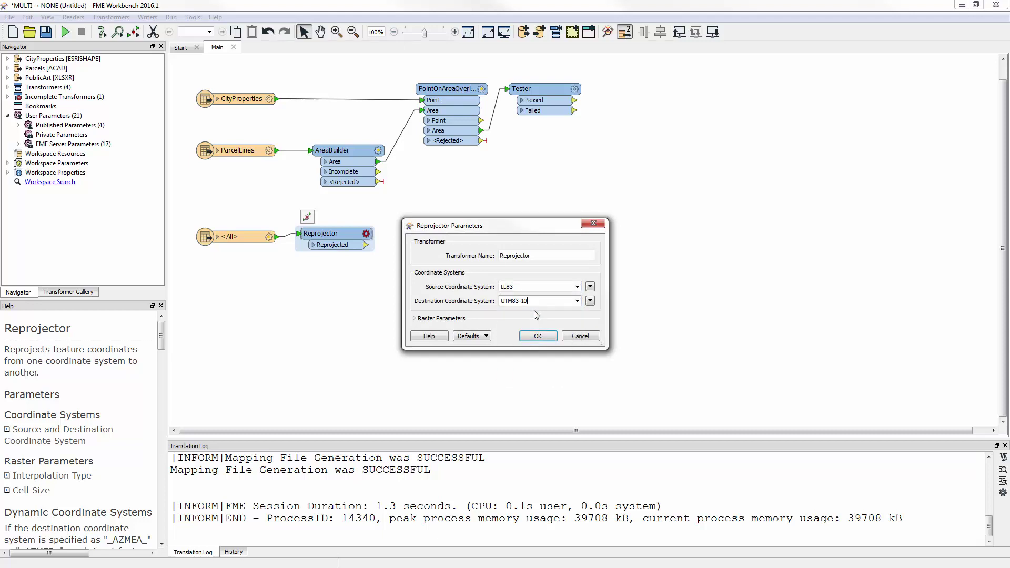
pyautogui.click(538, 337)
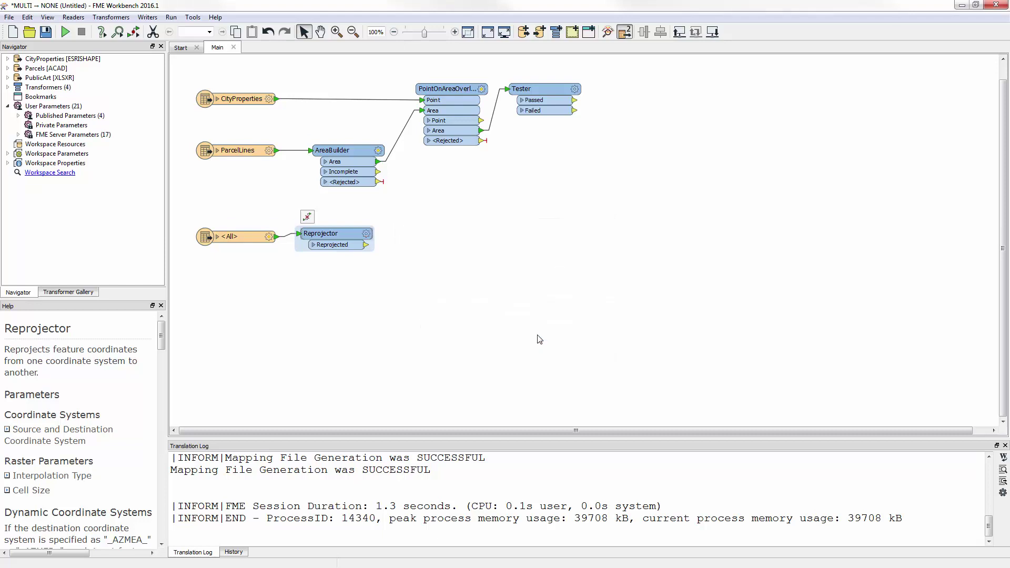
pyautogui.click(473, 223)
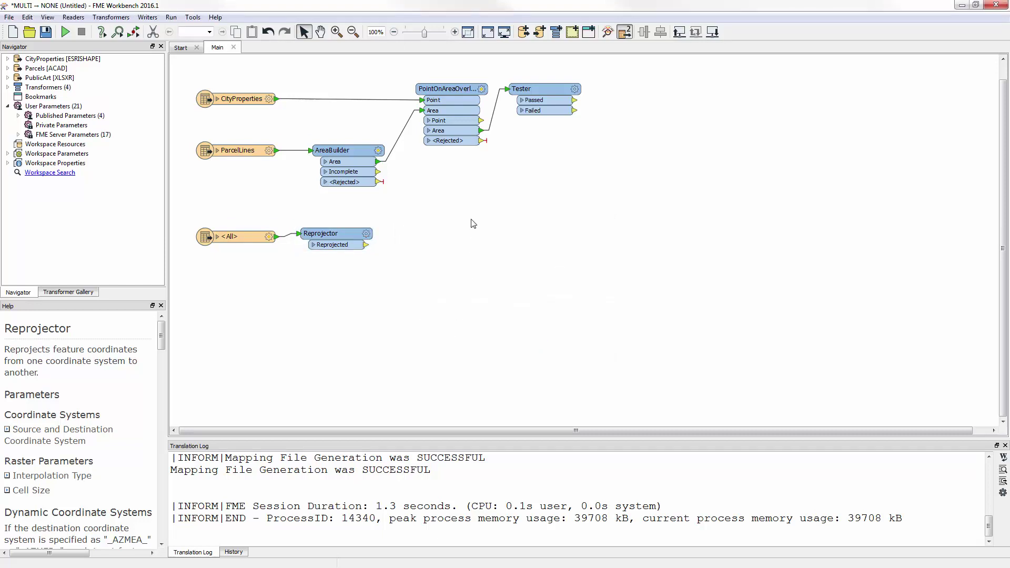
# Add PointOnAreaOverlayer_2 with the reprojected artworks as Points, ordered below the Area input
pyautogui.write('pointon')
pyautogui.press('Return')
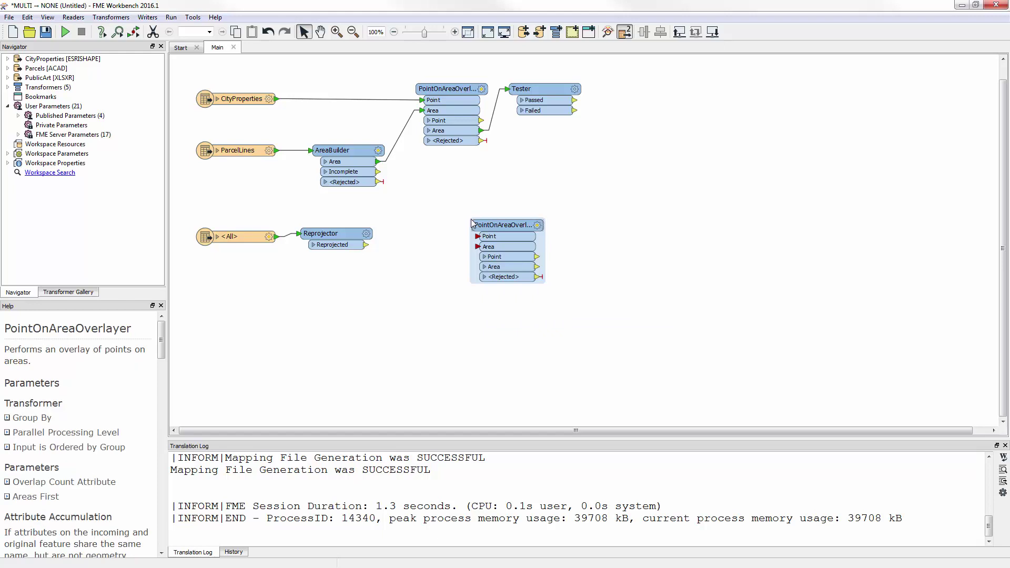
pyautogui.moveTo(493, 224); pyautogui.dragTo(638, 79)
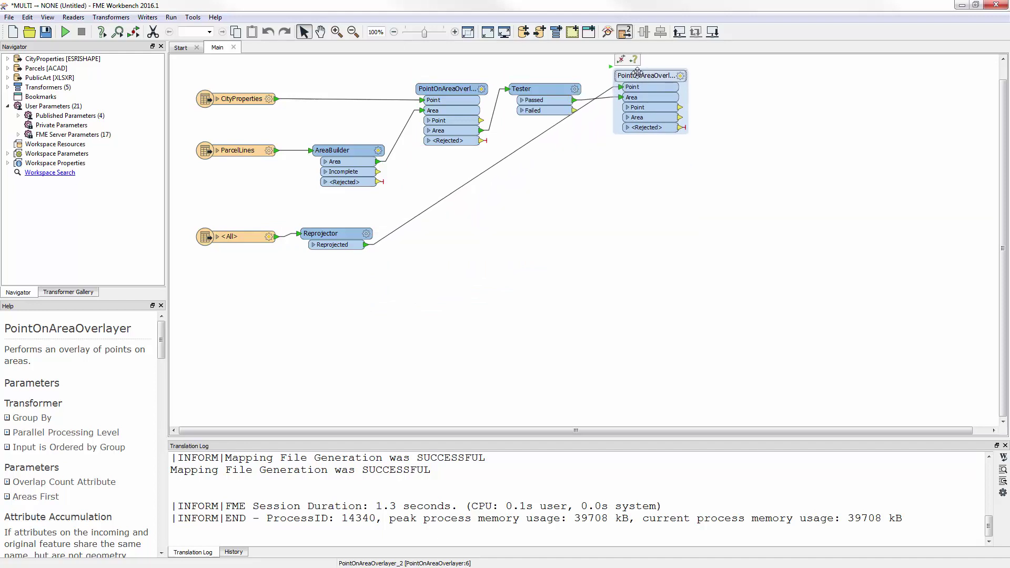
pyautogui.moveTo(637, 72); pyautogui.dragTo(635, 75)
pyautogui.rightClick(632, 90)
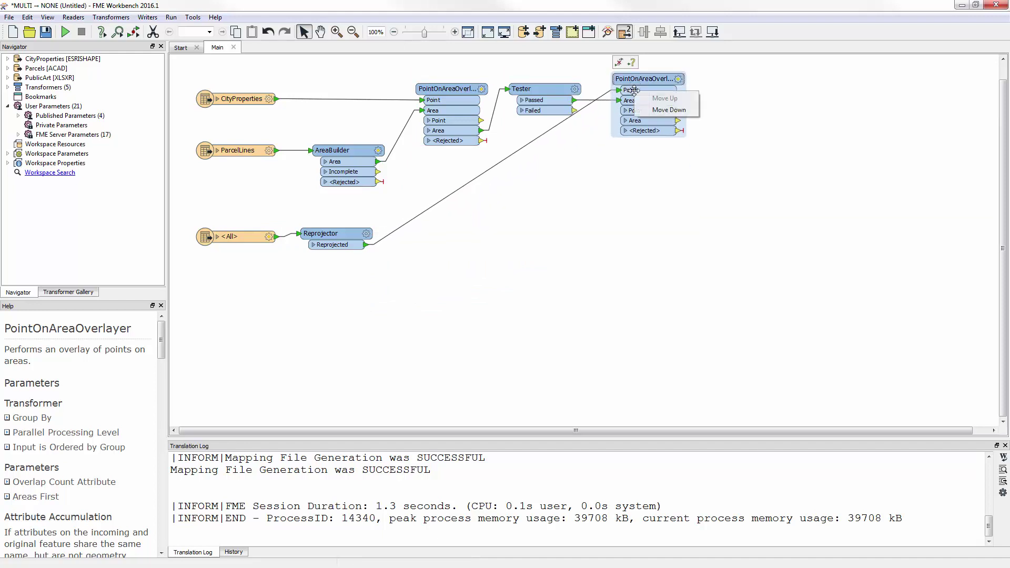
pyautogui.click(668, 110)
pyautogui.moveTo(644, 80); pyautogui.dragTo(642, 89)
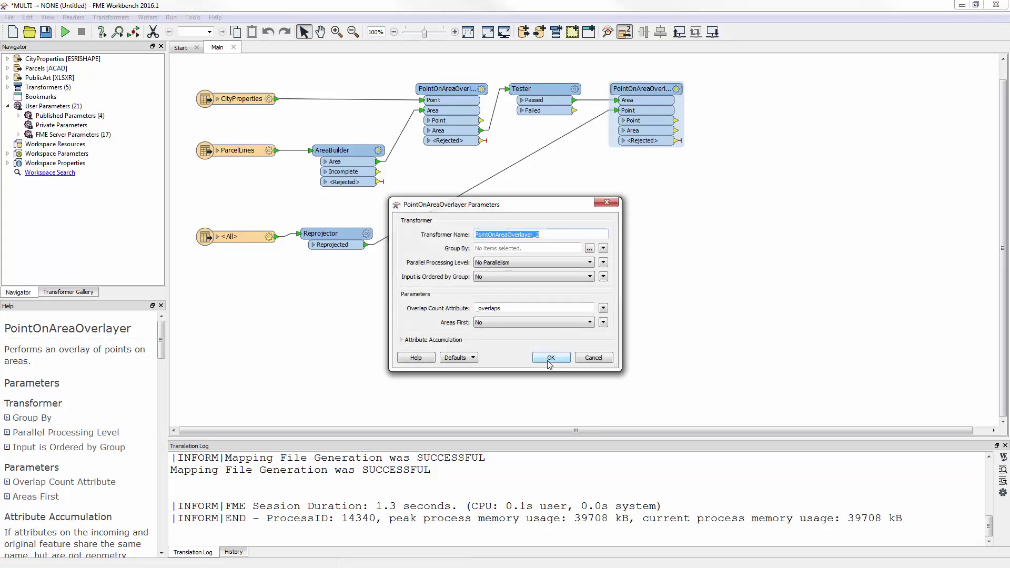
# Enable Generate List under Attribute Accumulation with the list name ArtList
pyautogui.click(402, 340)
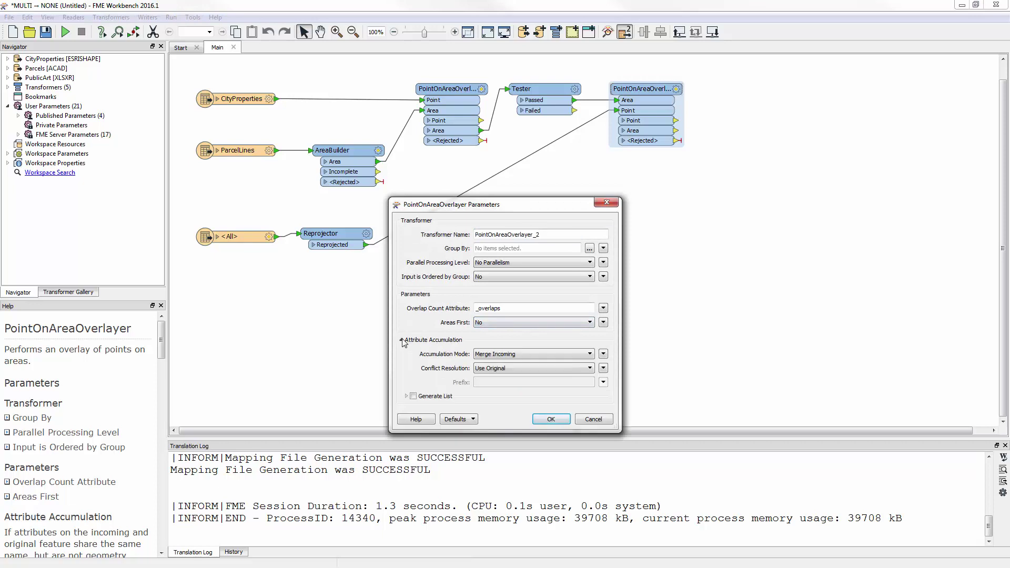
pyautogui.click(413, 396)
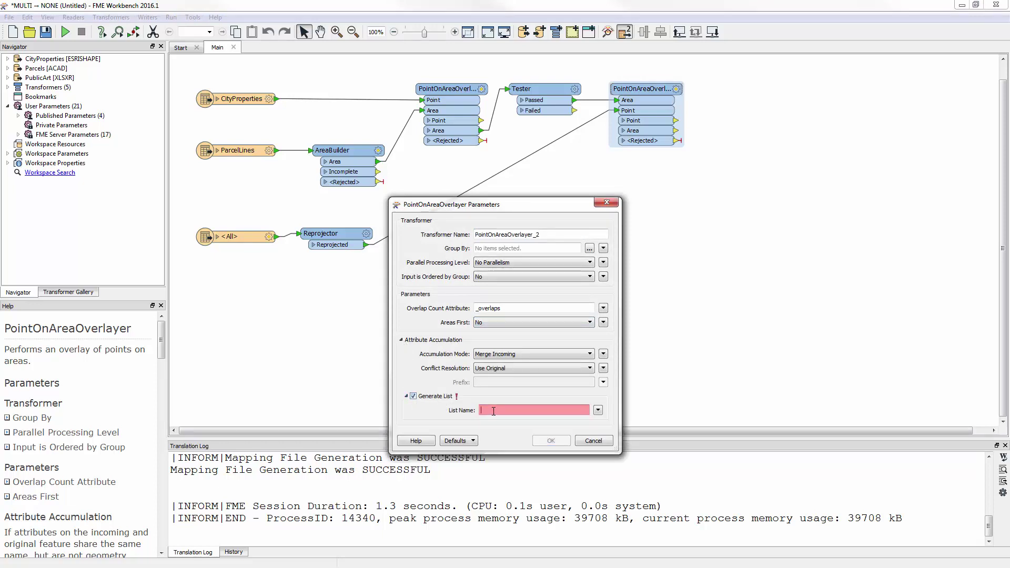
pyautogui.write('Art')
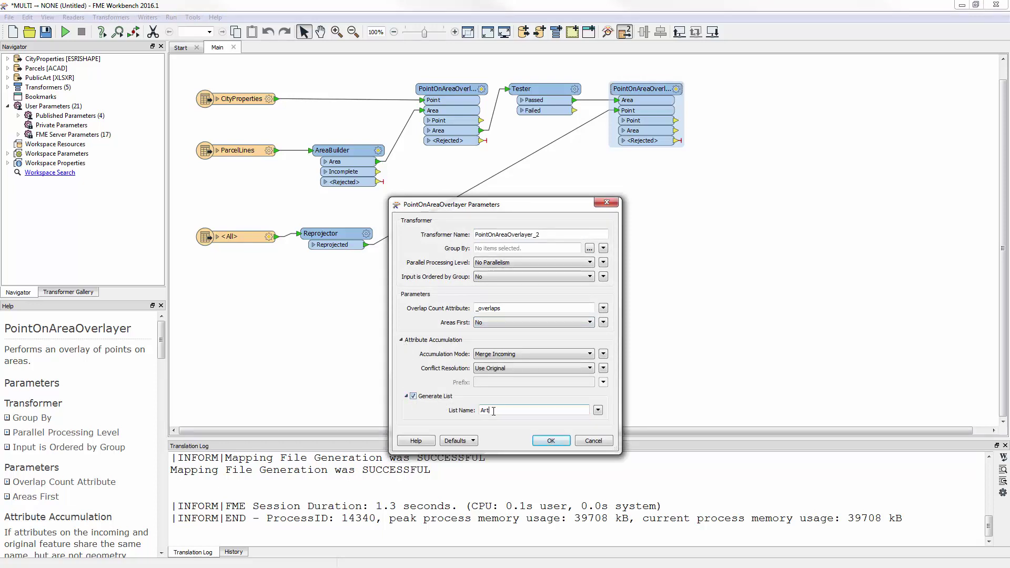
pyautogui.write('List')
pyautogui.press('Return')
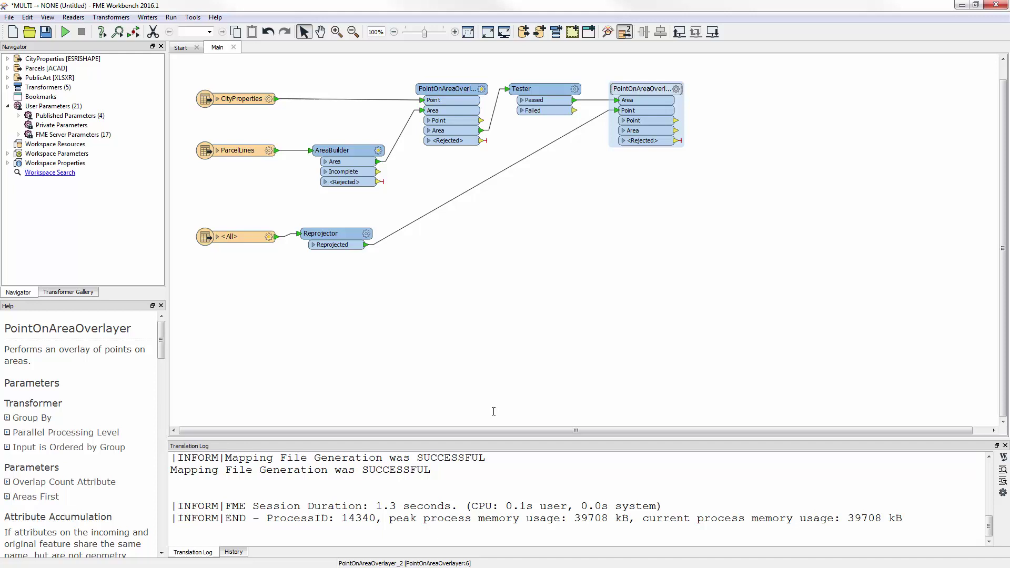
# Copy the Tester as Tester_2 on the overlayer's areas, inspect its Passed output, and run
pyautogui.click(538, 91)
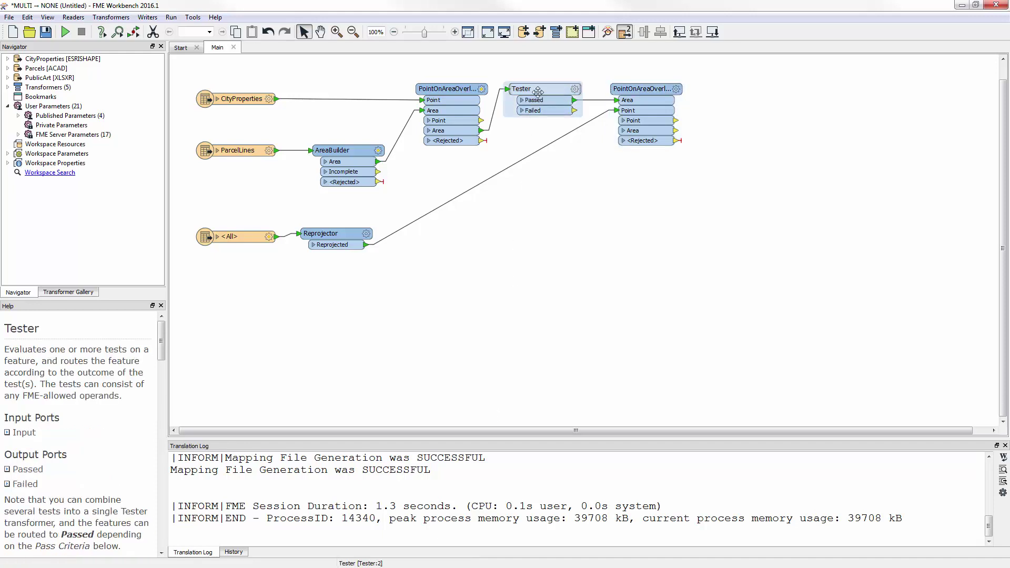
pyautogui.moveTo(538, 91); pyautogui.dragTo(707, 138)
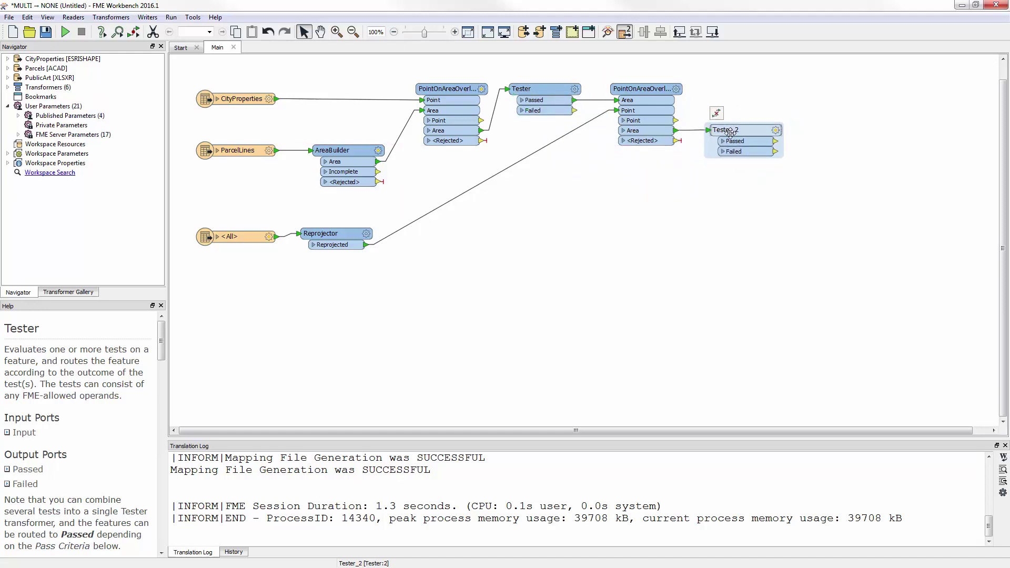
pyautogui.rightClick(742, 143)
pyautogui.click(785, 202)
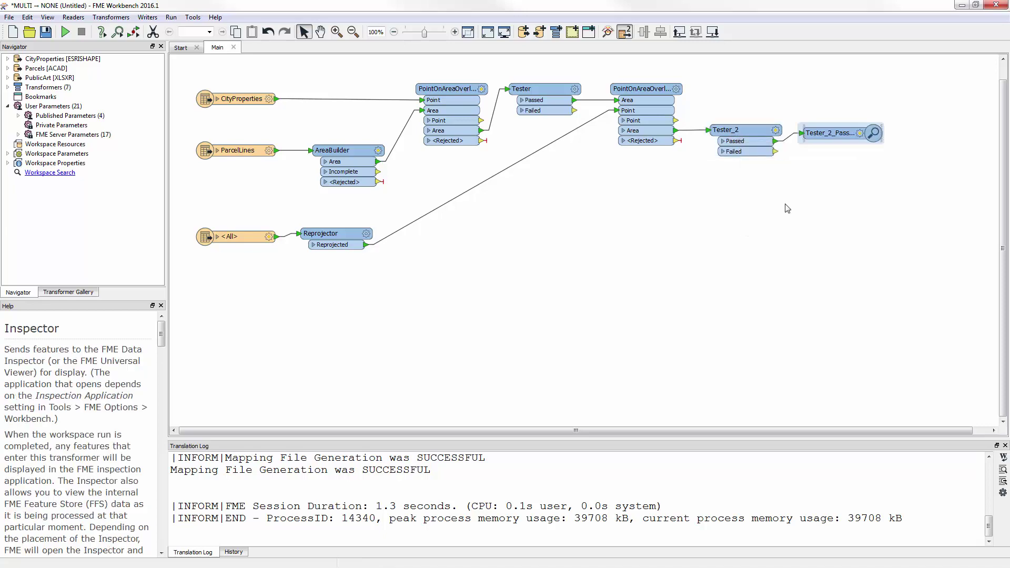
pyautogui.press('F5')
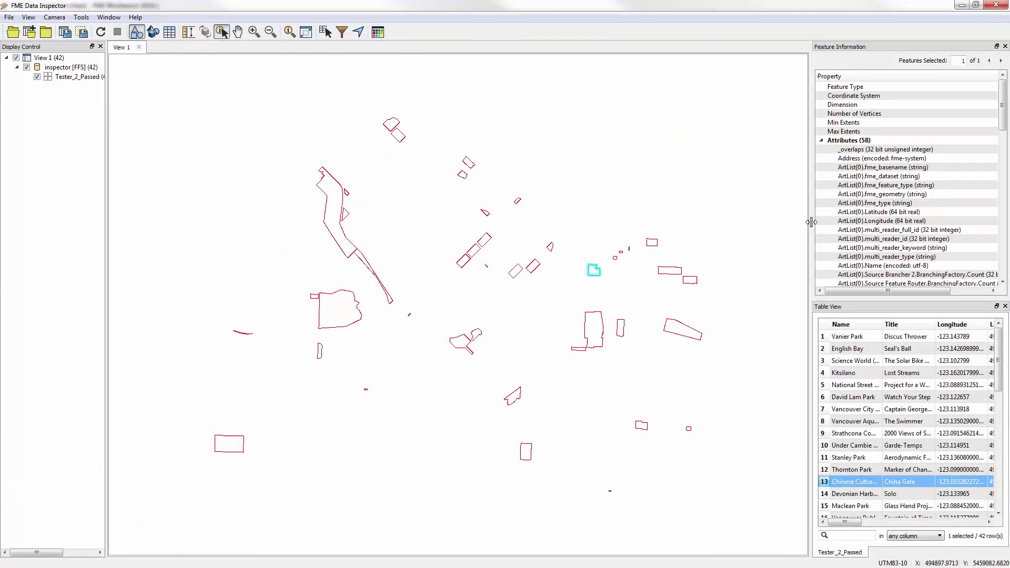
# Check the ArtList artworks of the Science World and Law Courts properties in Data Inspector
pyautogui.moveTo(811, 220); pyautogui.dragTo(767, 227)
pyautogui.scroll(-5, 844, 190)
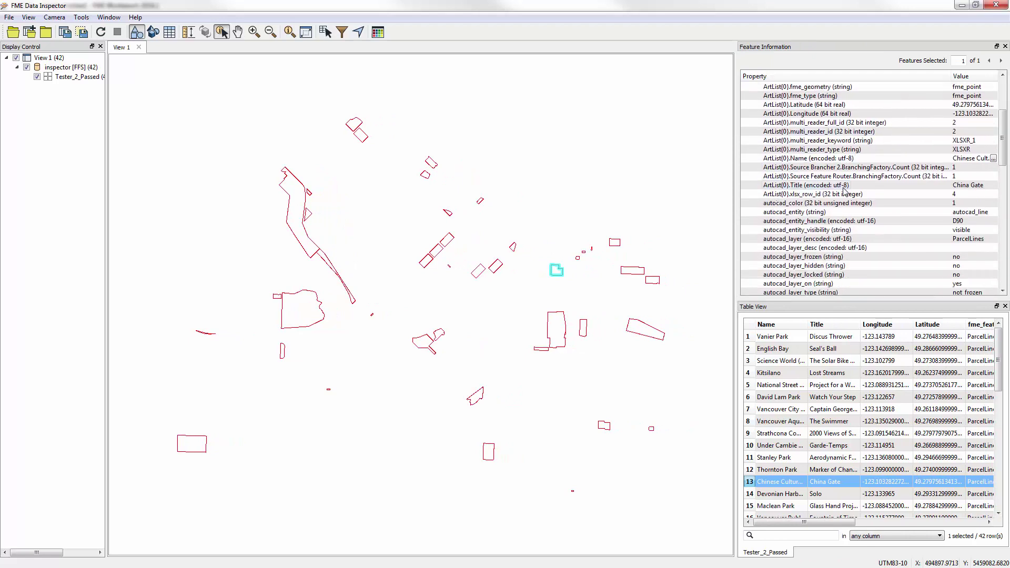
pyautogui.click(562, 327)
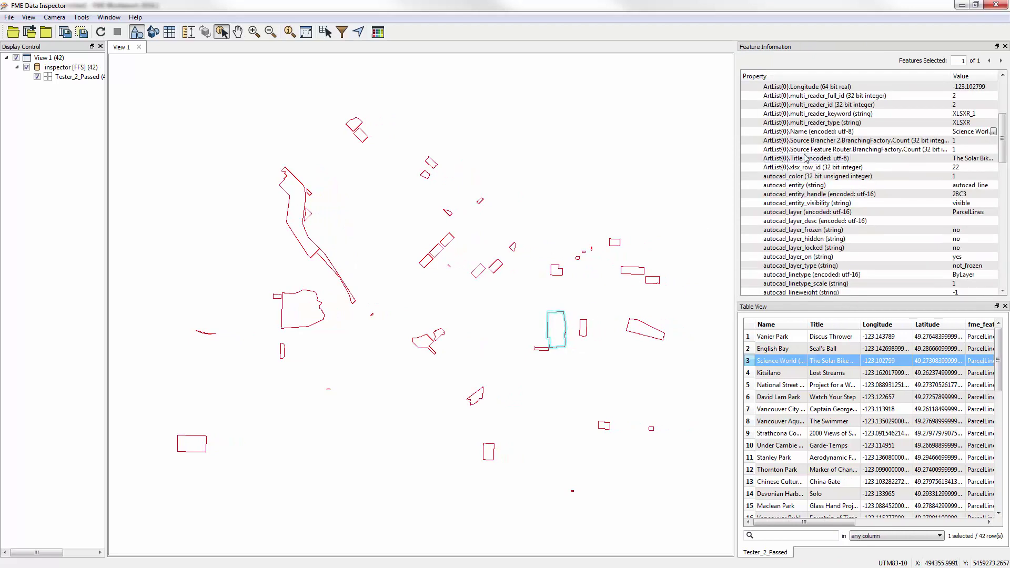
pyautogui.click(426, 260)
pyautogui.scroll(-6, 813, 142)
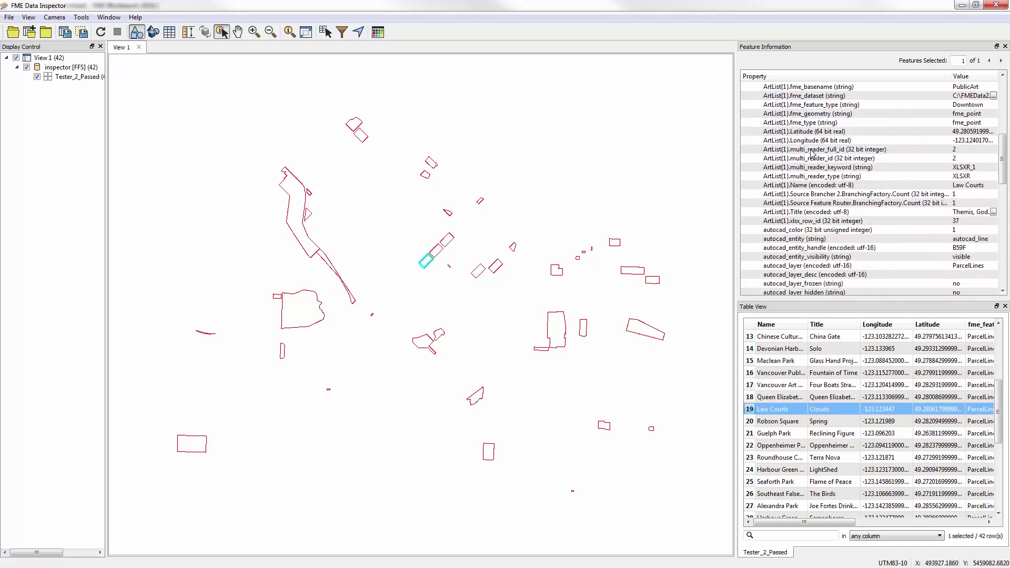
pyautogui.scroll(7, 812, 154)
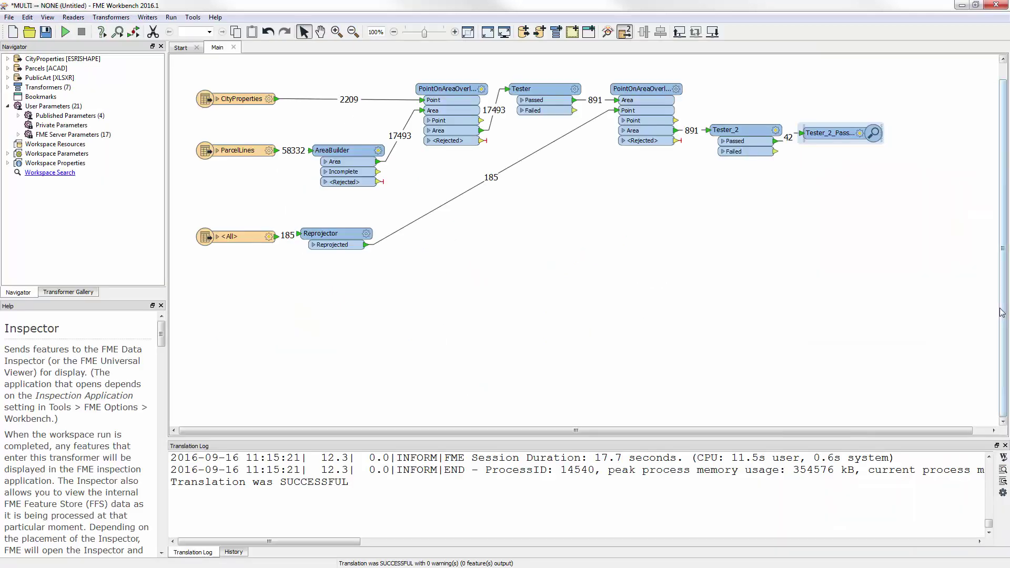
# Delete the Tester_2_Passed inspector and connect a new ListExploder to Tester_2's Passed output
pyautogui.click(829, 135)
pyautogui.press('Delete')
pyautogui.write('listexp')
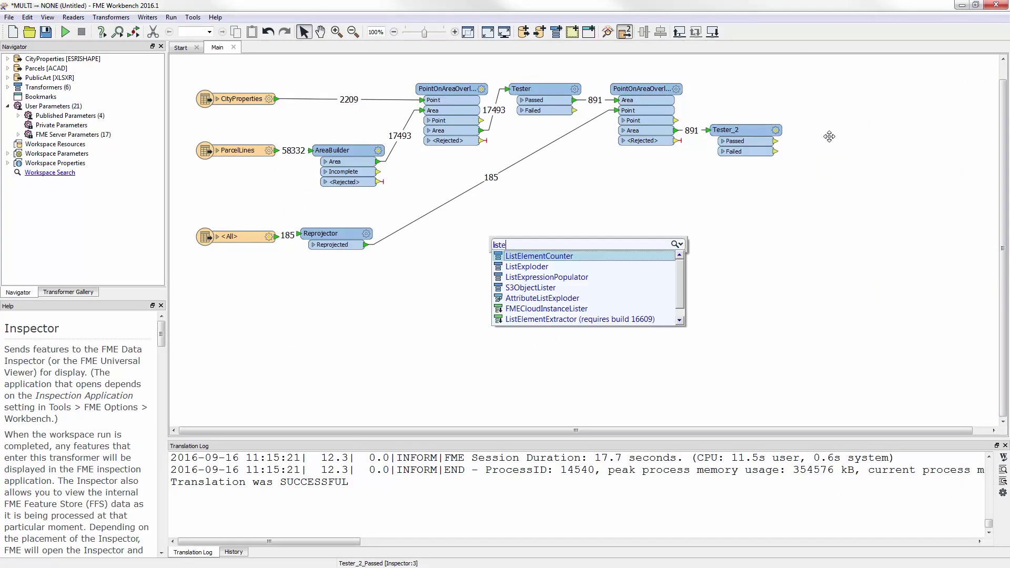
pyautogui.press('Return')
pyautogui.moveTo(856, 148); pyautogui.dragTo(825, 130)
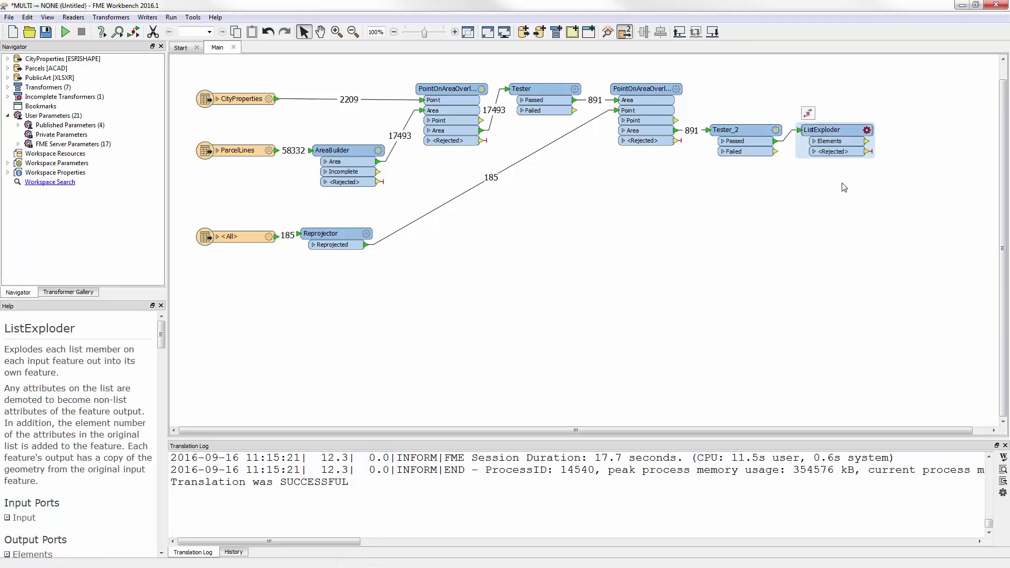
# Set the ListExploder's List Attribute to ArtList{}
pyautogui.click(867, 129)
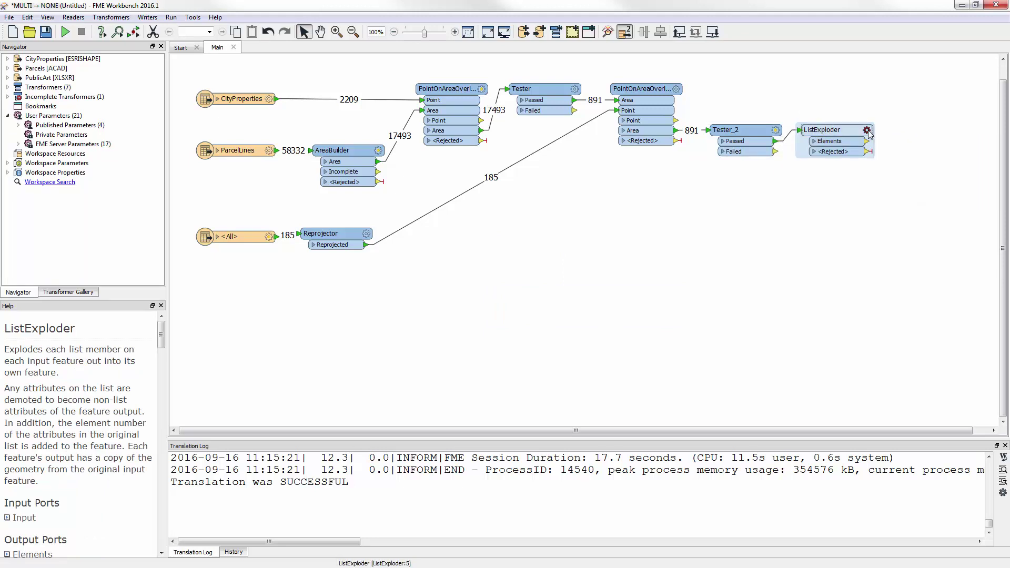
pyautogui.click(544, 263)
pyautogui.click(544, 270)
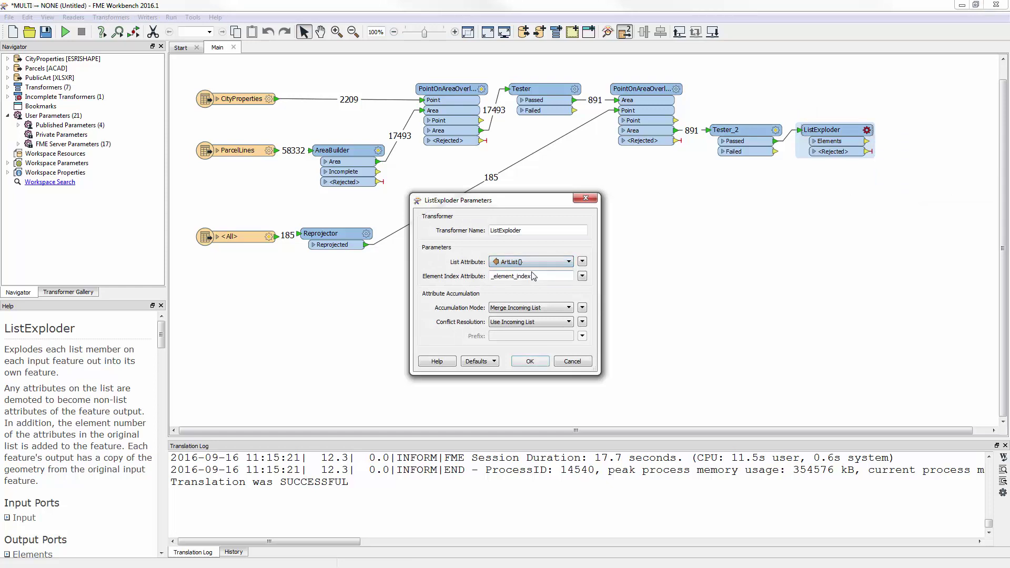
pyautogui.click(538, 360)
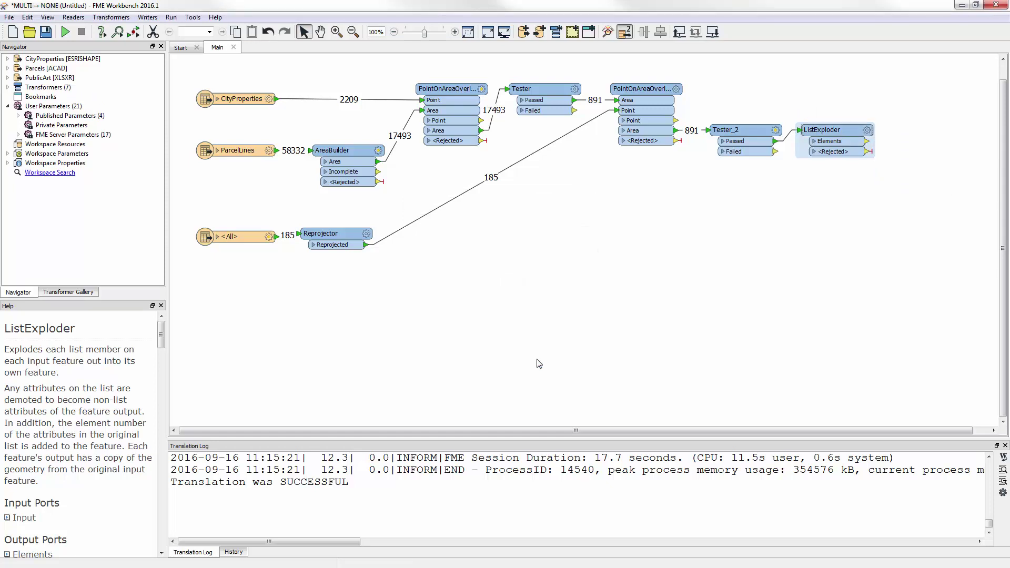
# Add an HTMLReportGenerator on the ListExploder's elements, placed below it, and open its parameters
pyautogui.write('htmlre')
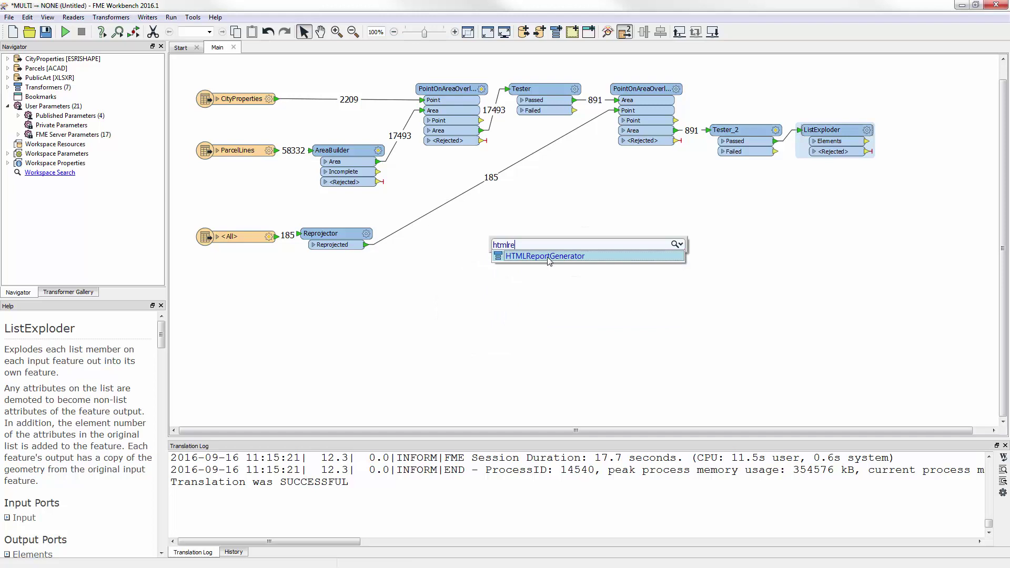
pyautogui.press('Return')
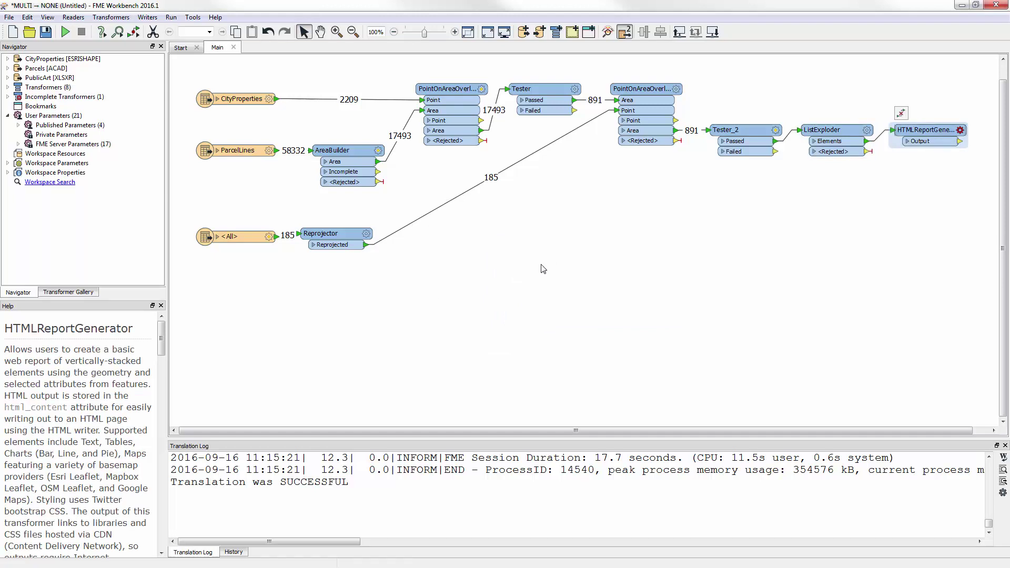
pyautogui.moveTo(931, 131); pyautogui.dragTo(837, 180)
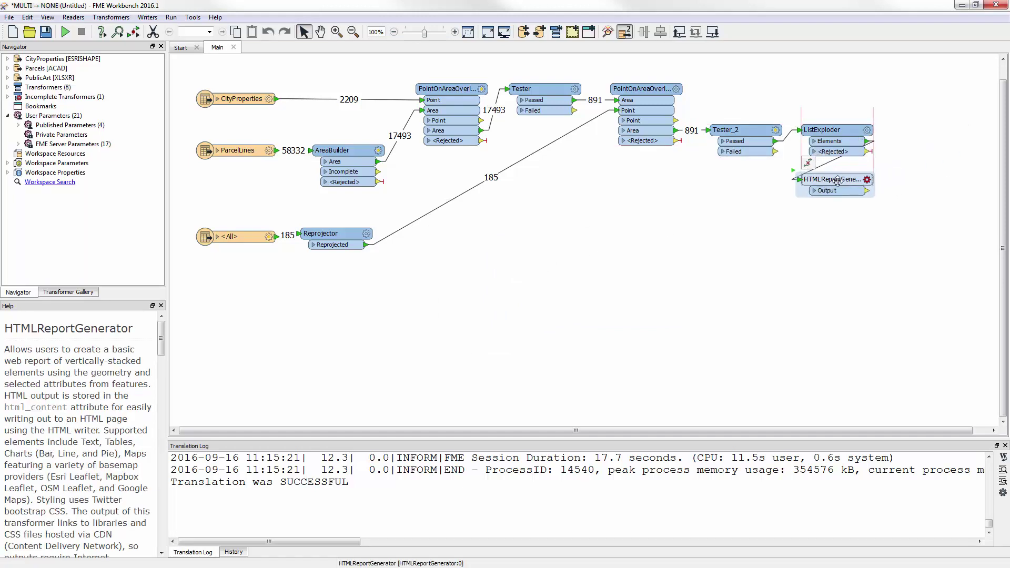
pyautogui.click(868, 180)
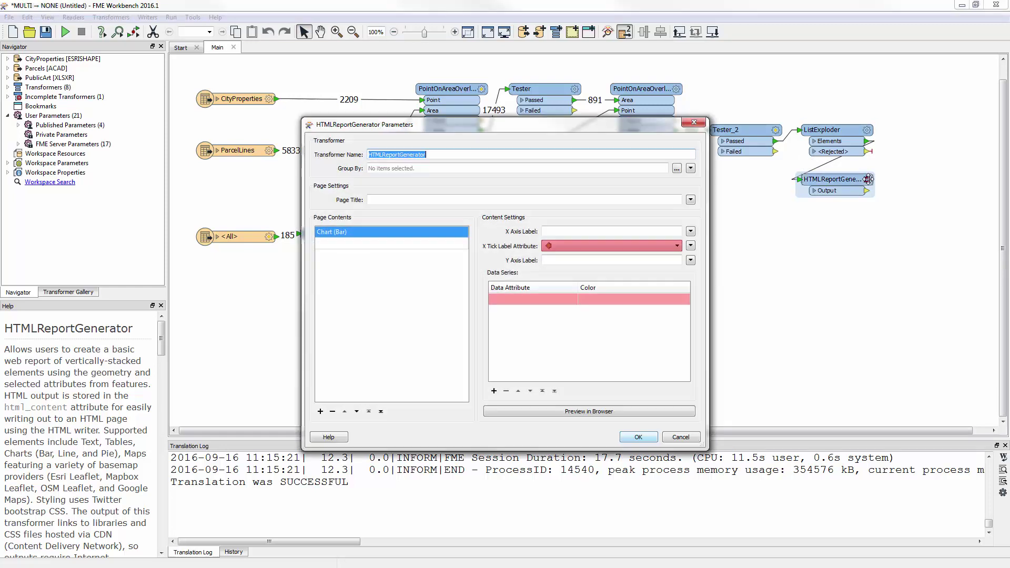
# Group the HTML report by the Property attribute
pyautogui.click(677, 168)
pyautogui.click(420, 306)
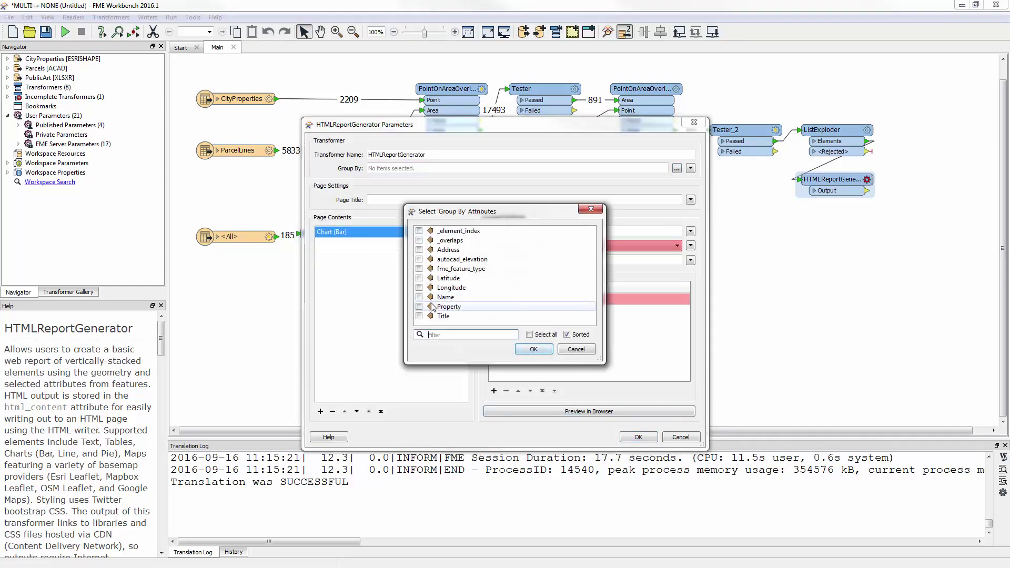
pyautogui.click(532, 349)
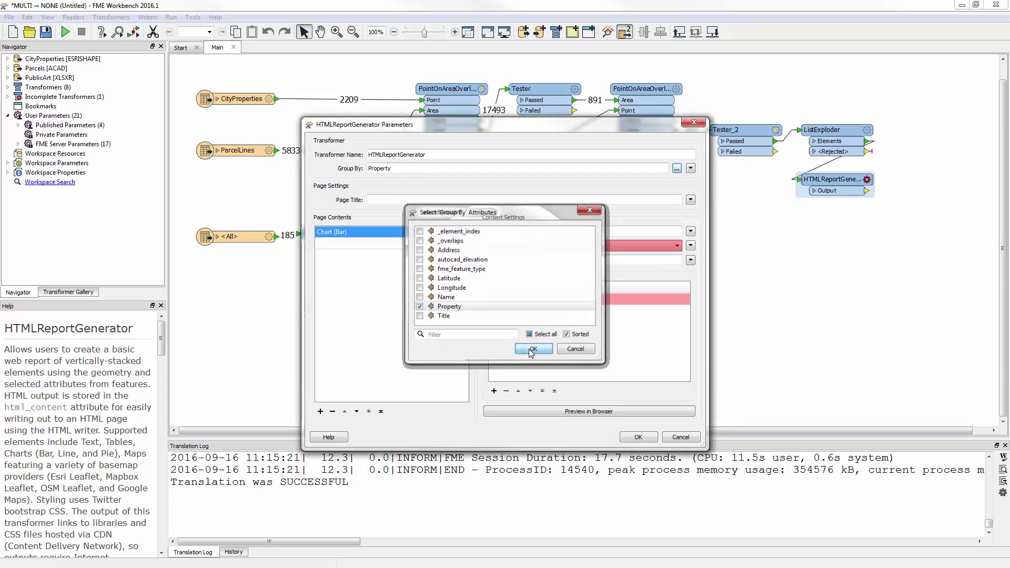
# Make the first page element an H3 Header whose text is the Address attribute
pyautogui.doubleClick(384, 232)
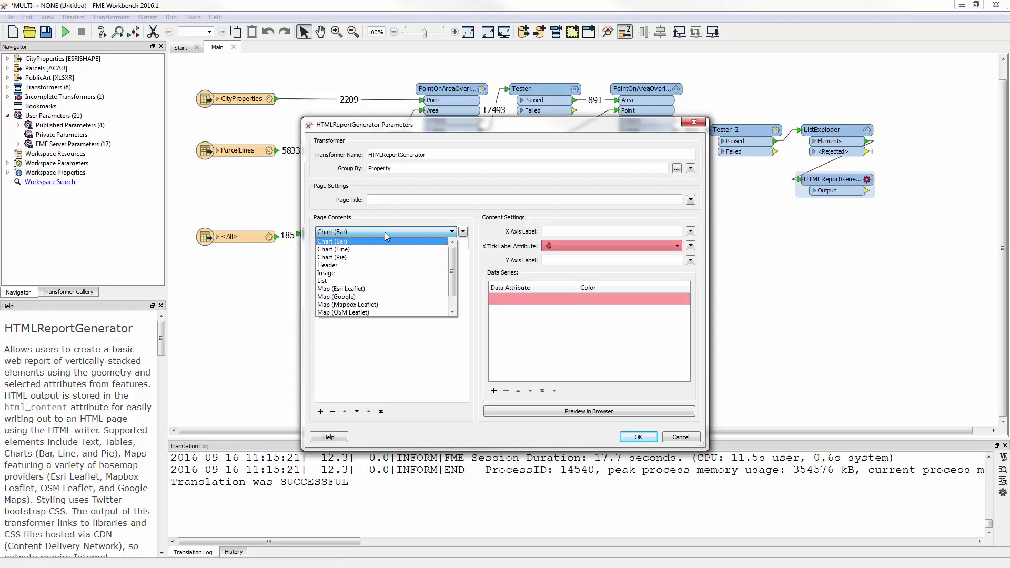
pyautogui.click(371, 265)
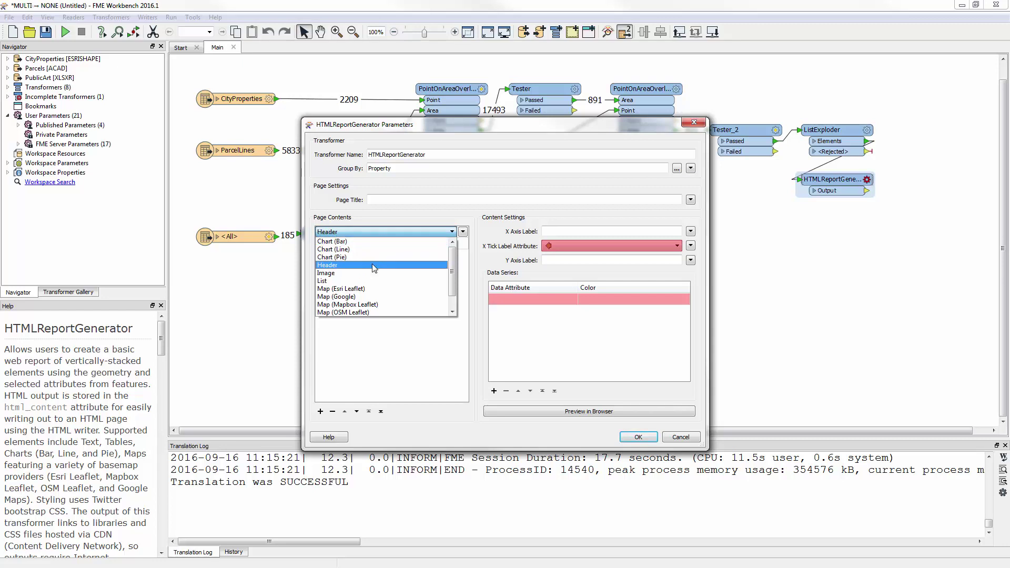
pyautogui.click(579, 246)
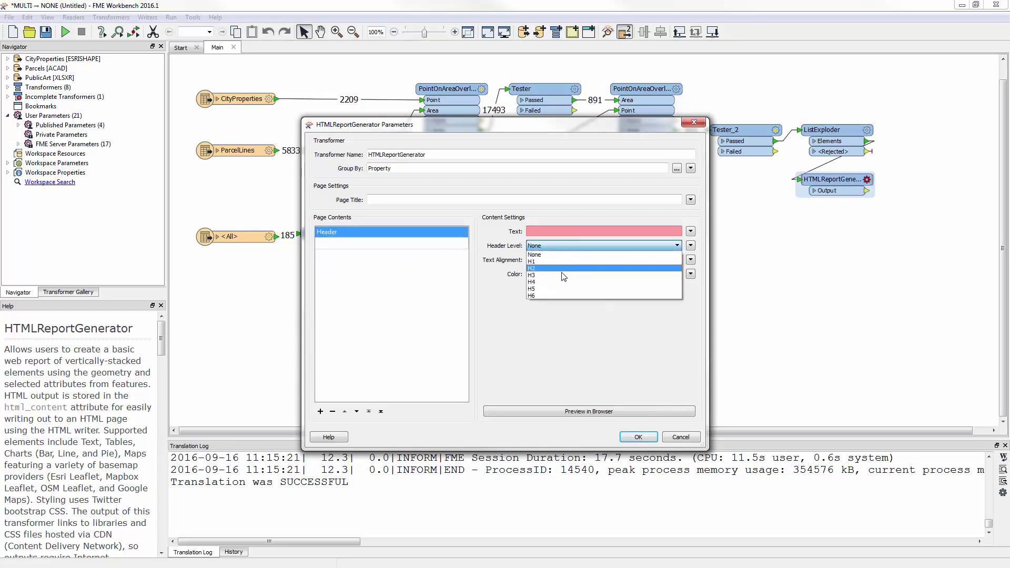
pyautogui.click(560, 275)
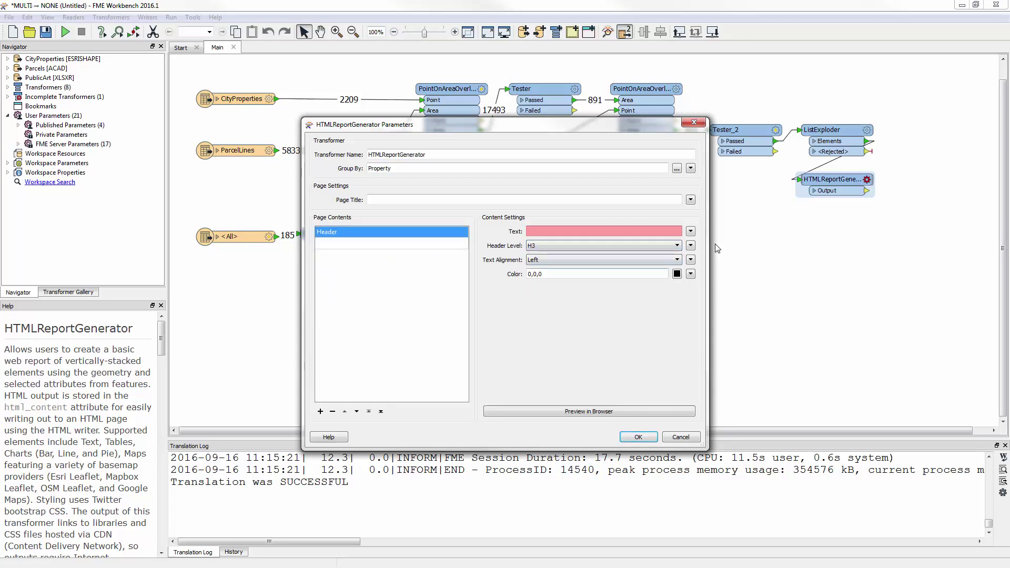
pyautogui.click(690, 232)
pyautogui.moveTo(728, 245)
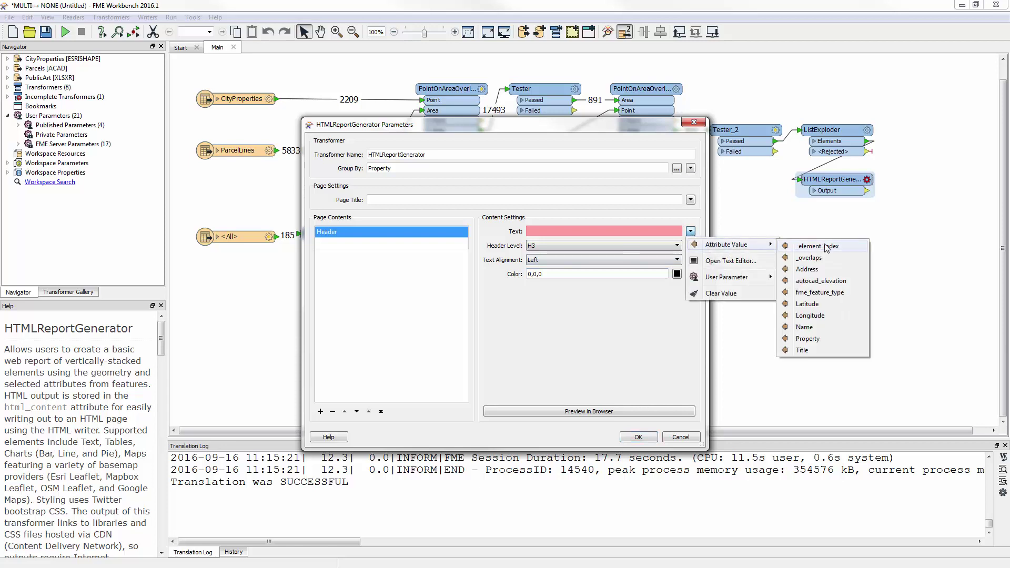
pyautogui.click(813, 270)
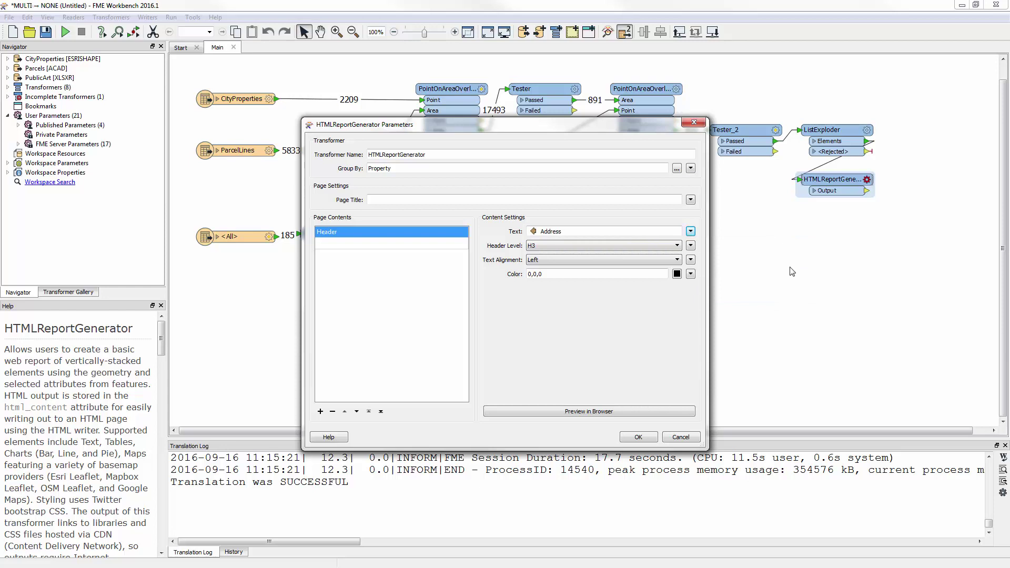
# Add a List element with Title as the list item content and accept the settings
pyautogui.click(354, 245)
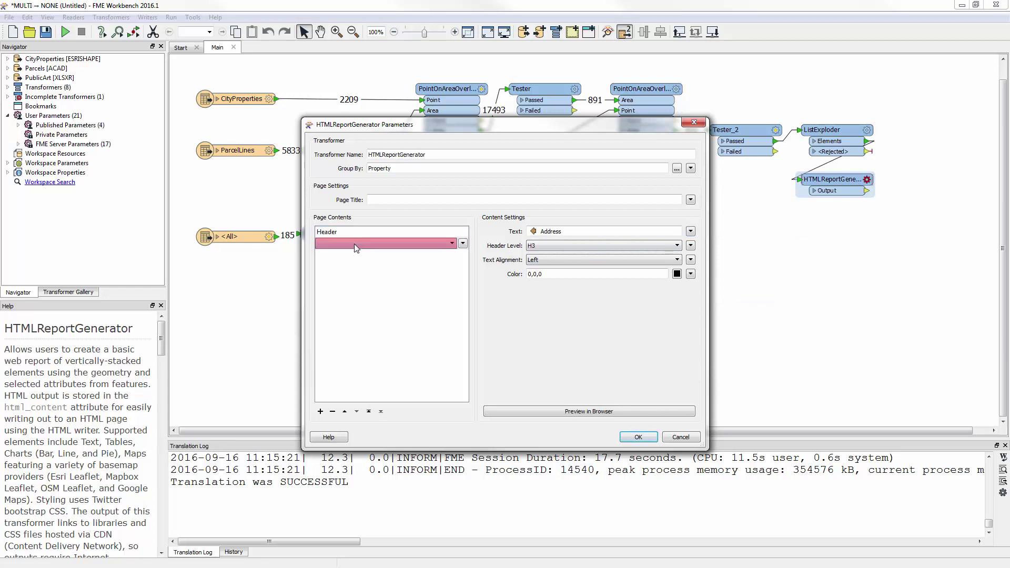
pyautogui.click(355, 244)
pyautogui.click(339, 293)
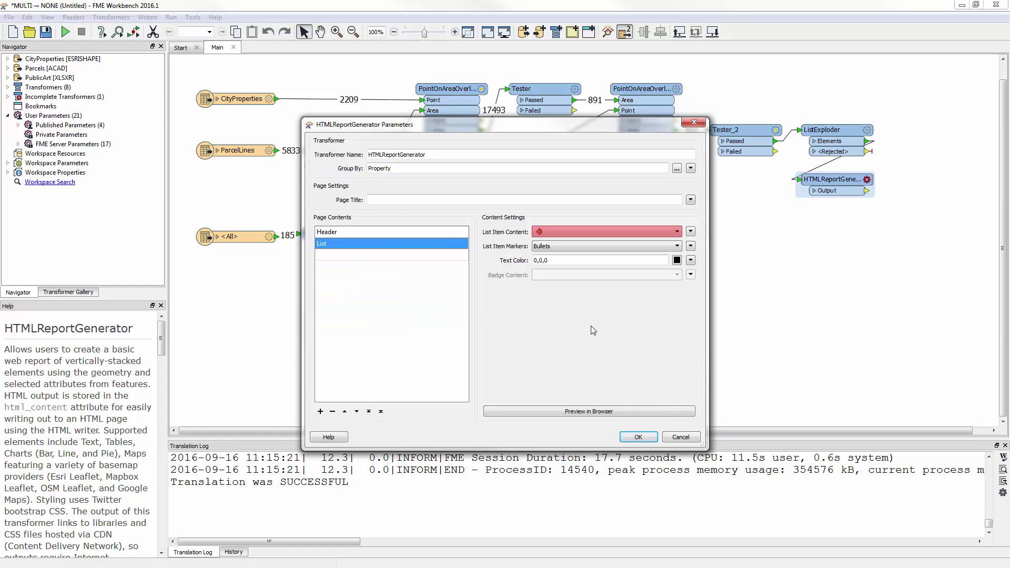
pyautogui.click(602, 231)
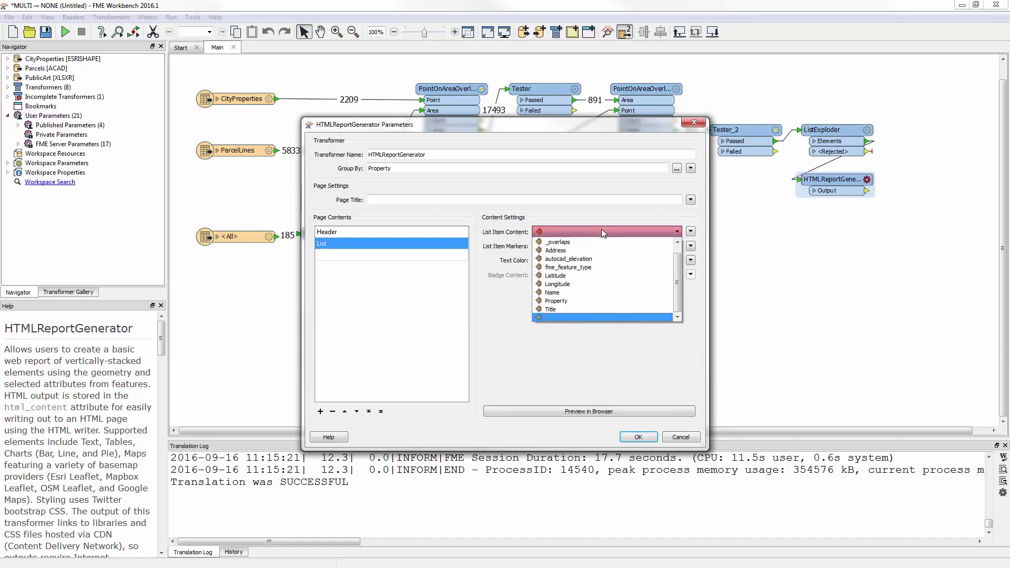
pyautogui.click(594, 310)
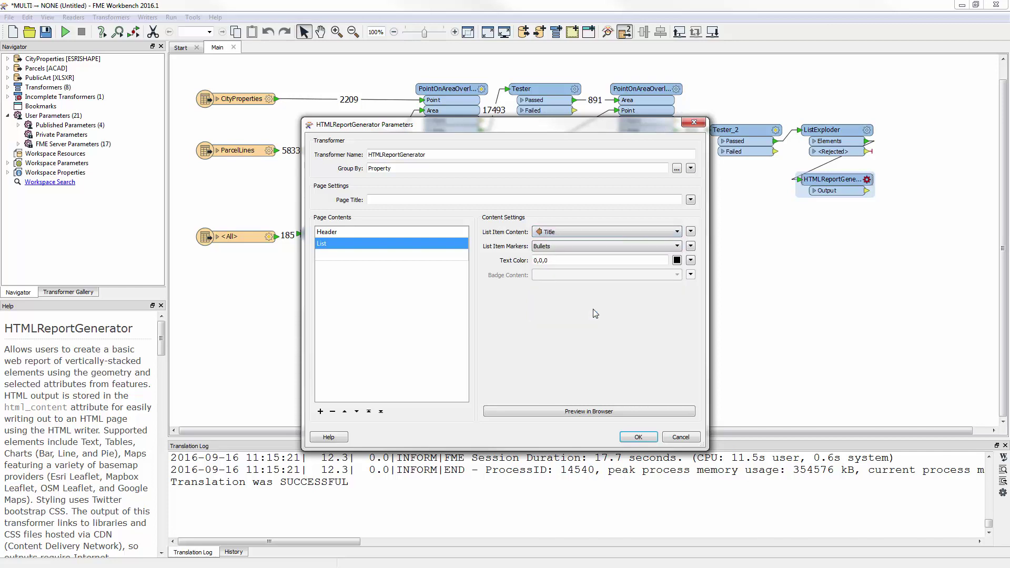
pyautogui.click(637, 437)
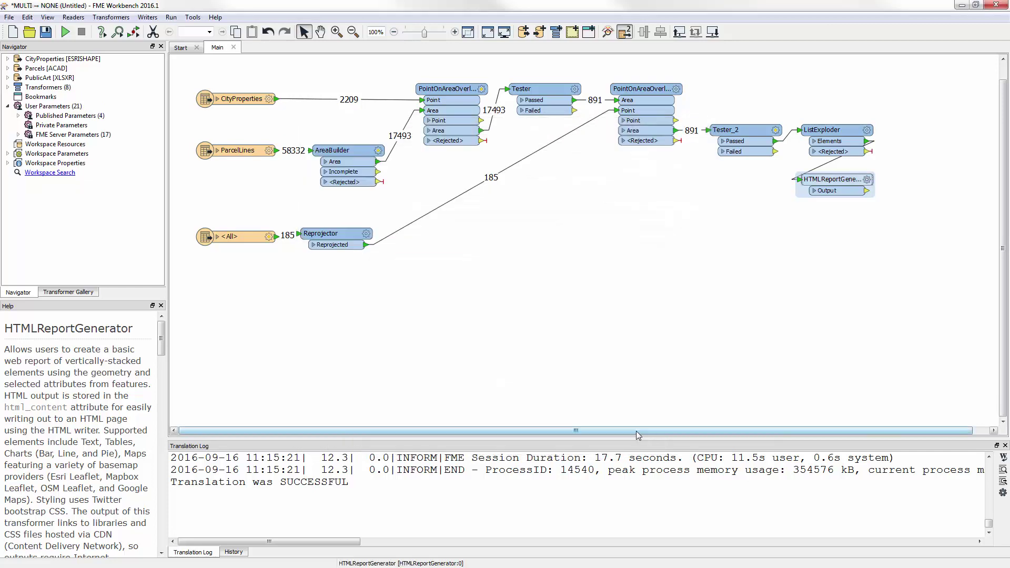
# Add an HTML writer saving ArtList.html to C:\FMEData2016\Output\Training
pyautogui.click(147, 17)
pyautogui.click(158, 32)
pyautogui.write('html')
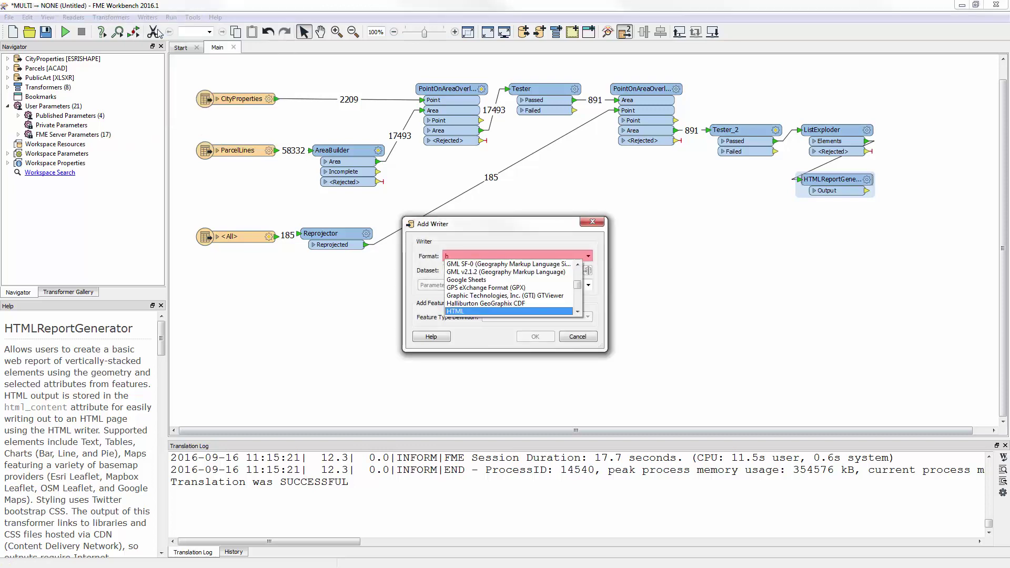
pyautogui.click(456, 265)
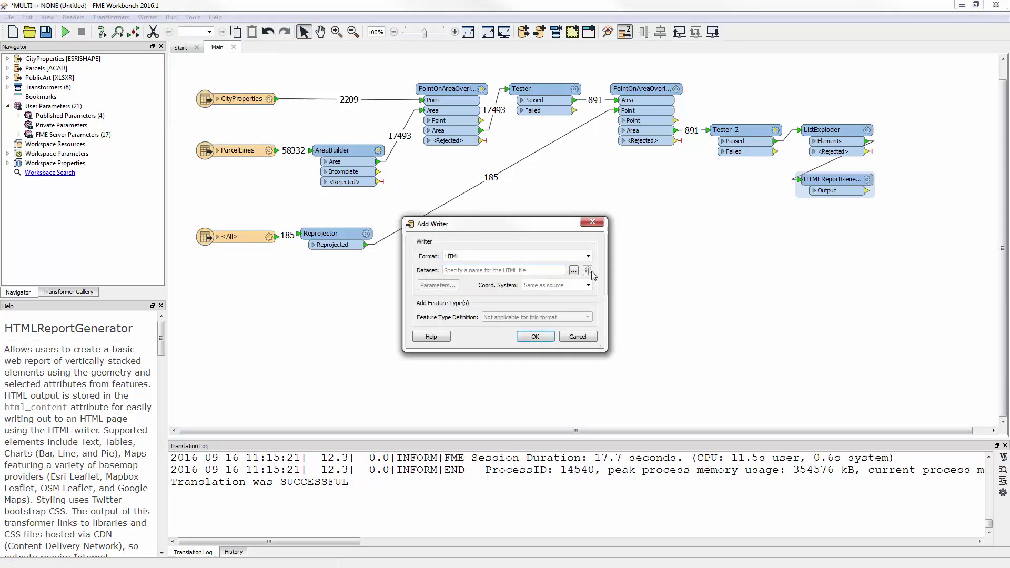
pyautogui.click(587, 270)
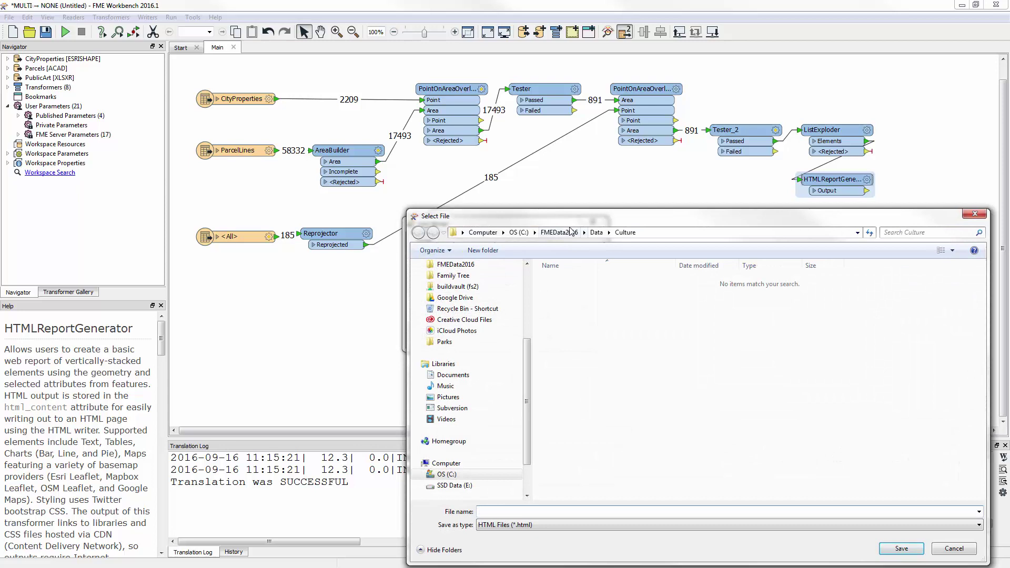
pyautogui.click(559, 232)
pyautogui.doubleClick(563, 293)
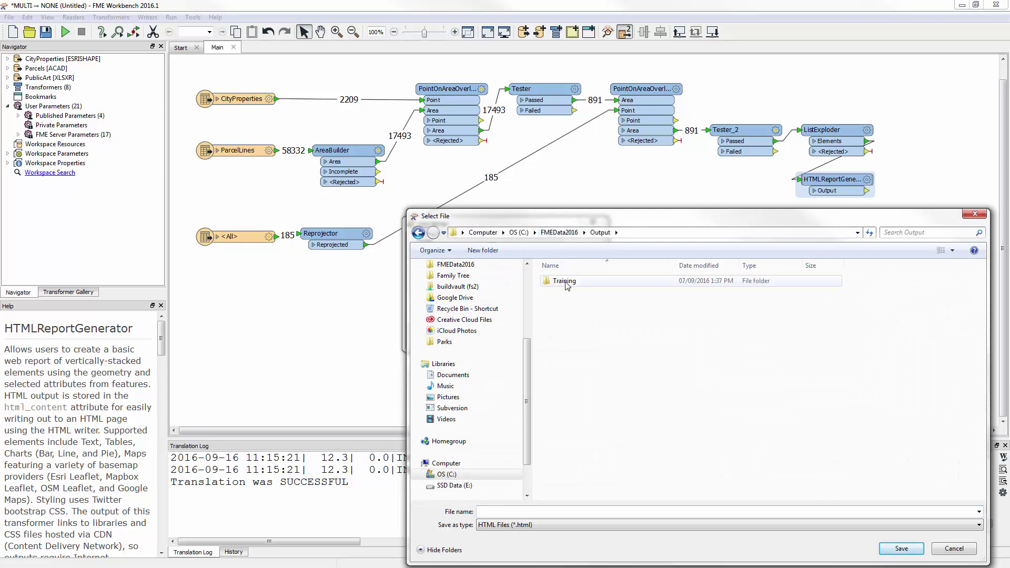
pyautogui.doubleClick(562, 281)
pyautogui.click(555, 510)
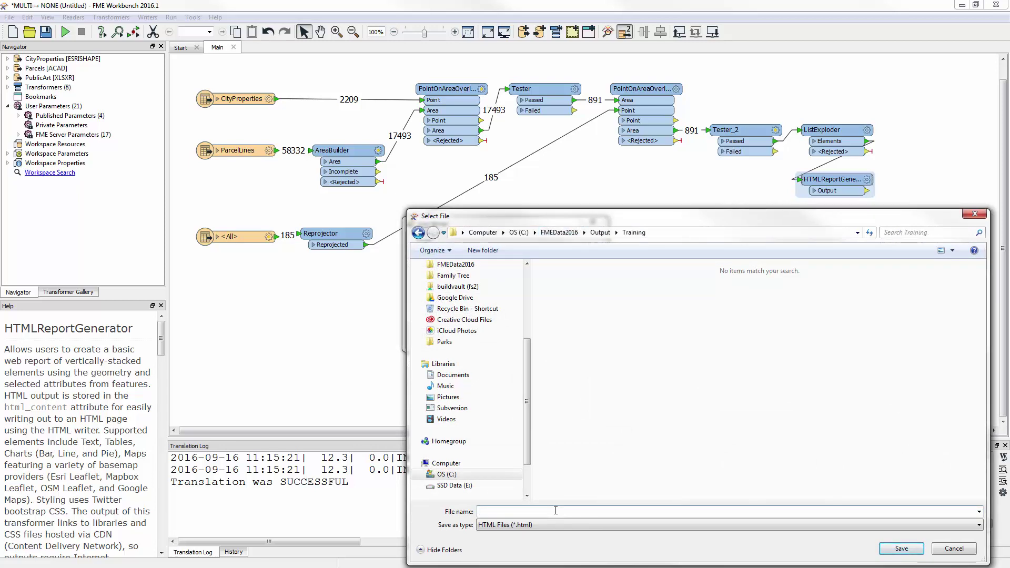
pyautogui.write('ArtList.html')
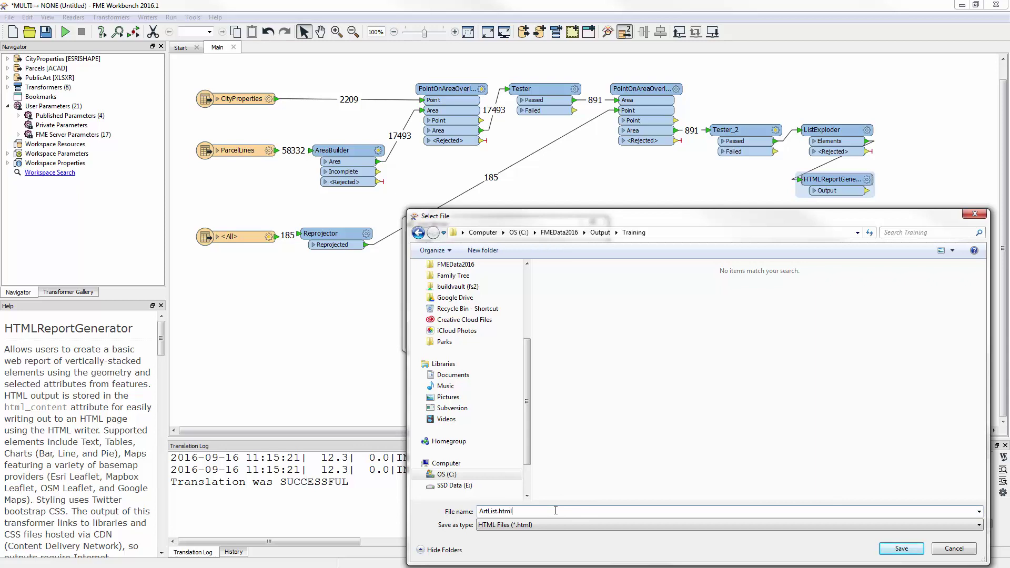
pyautogui.press('Return')
pyautogui.click(534, 337)
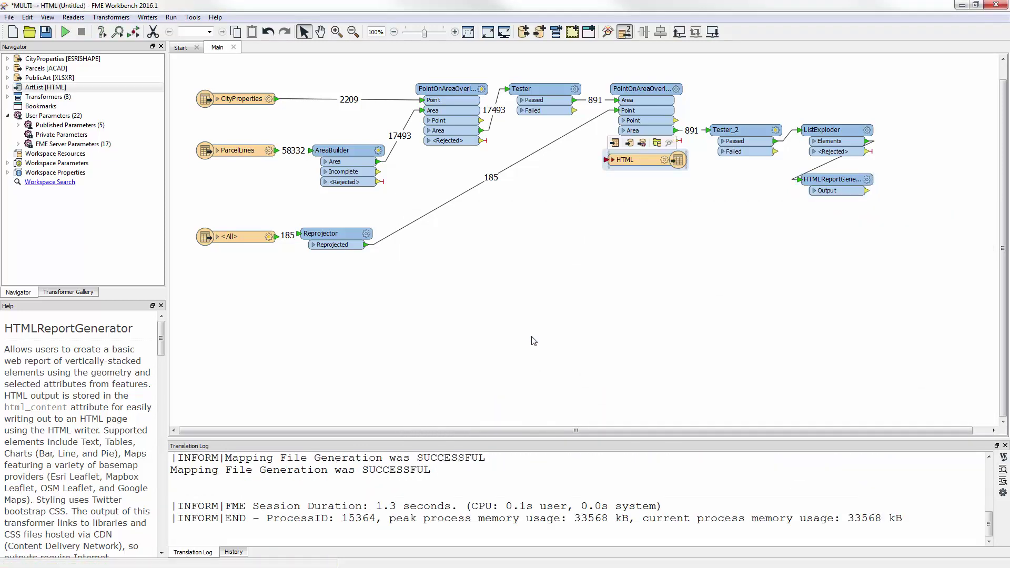
# Connect the HTML writer to the HTMLReportGenerator's Output and run the workspace
pyautogui.click(910, 211)
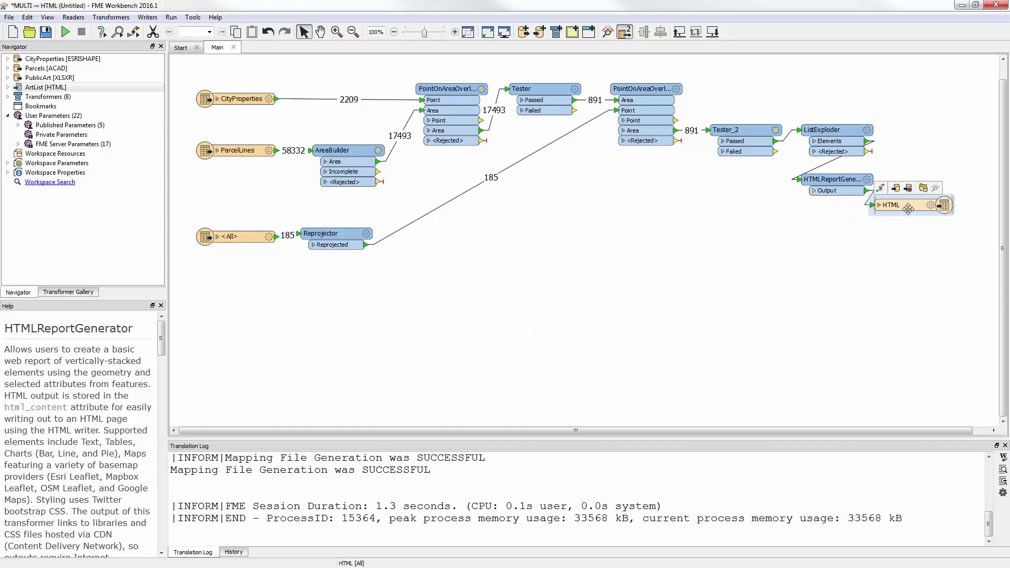
pyautogui.moveTo(909, 210); pyautogui.dragTo(840, 227)
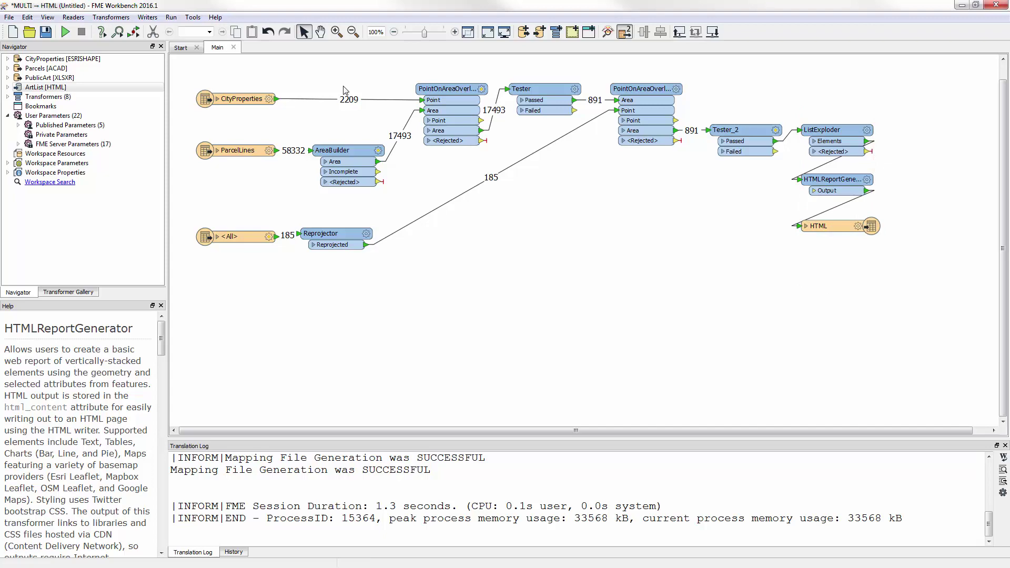
pyautogui.click(65, 32)
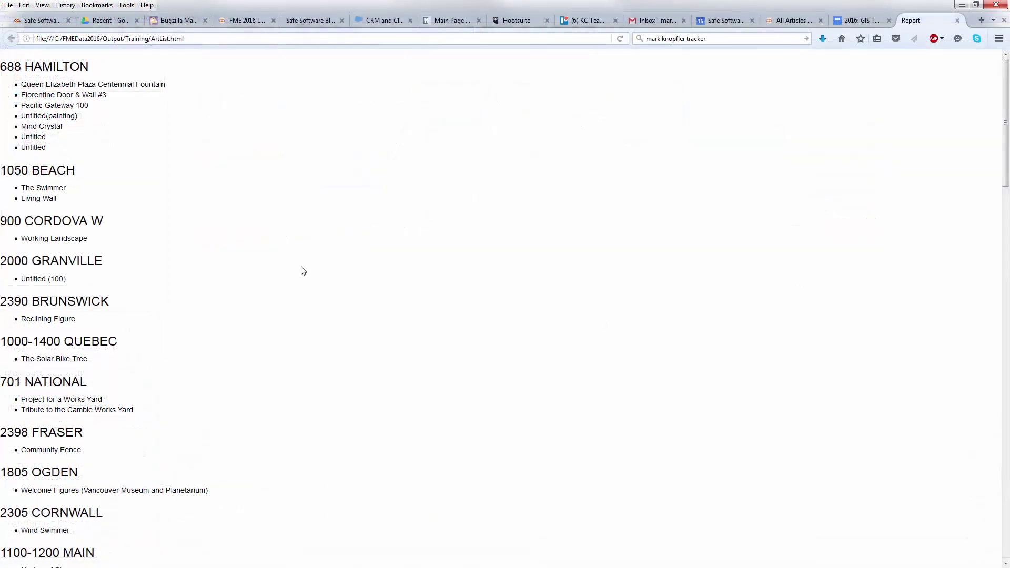
pyautogui.scroll(-3, 201, 187)
pyautogui.scroll(-8, 201, 187)
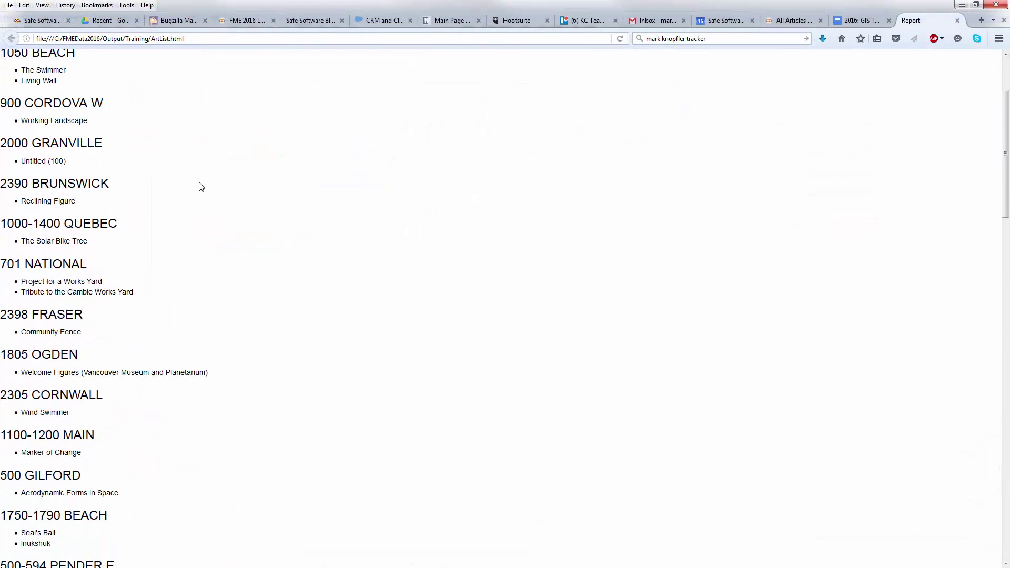
pyautogui.scroll(-12, 201, 188)
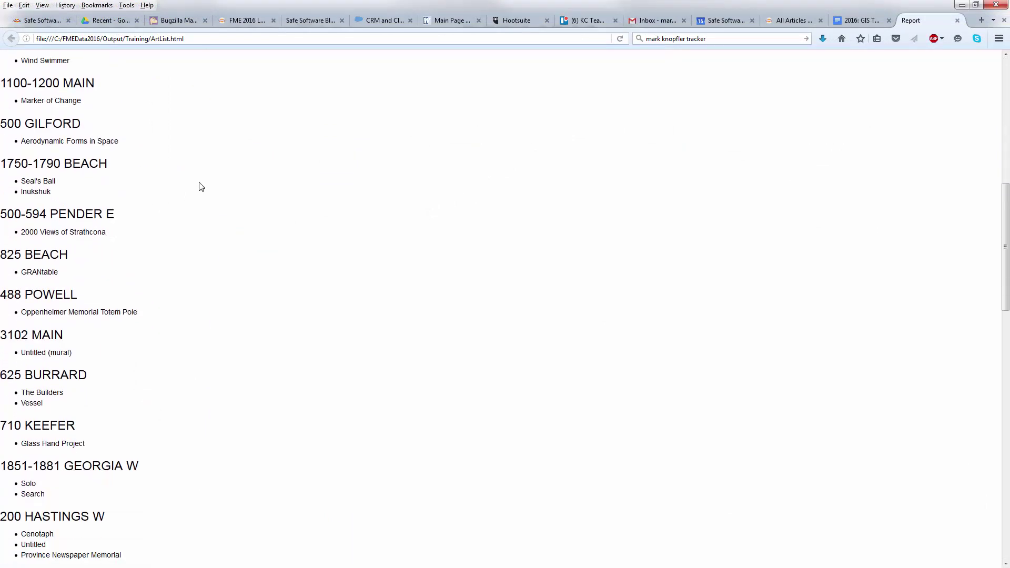
pyautogui.scroll(-8, 200, 188)
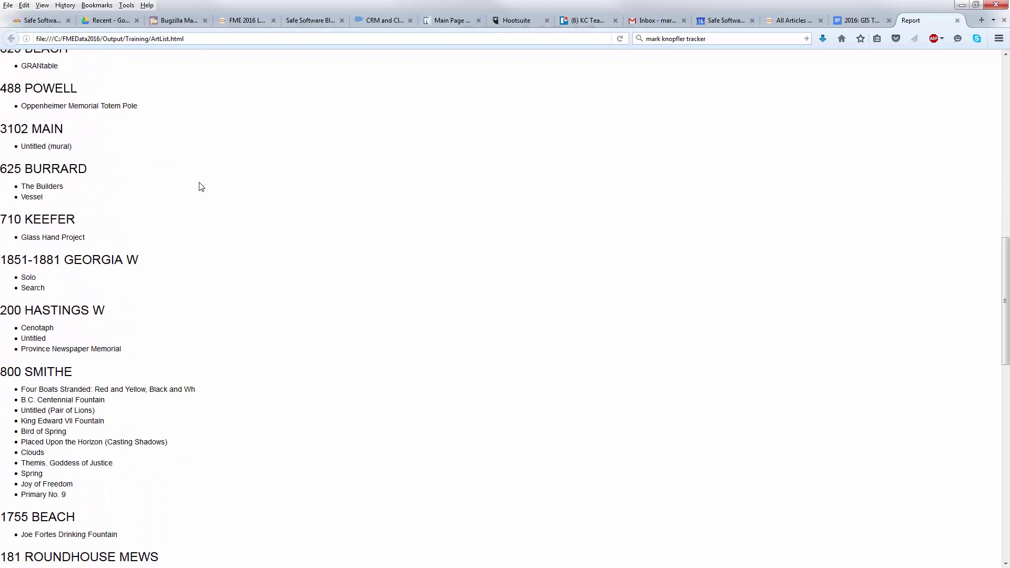